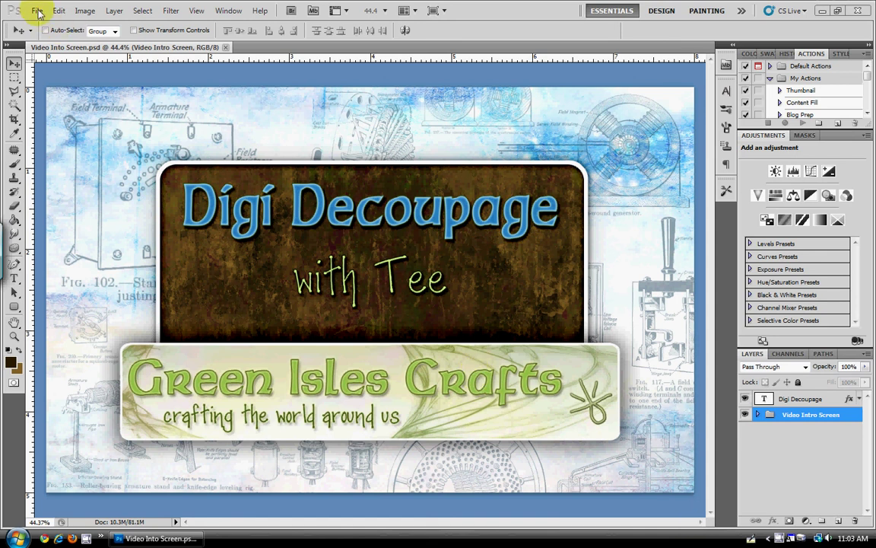
- Create a new 8 x 8 inch, 300 ppi document with a white background
click(38, 13)
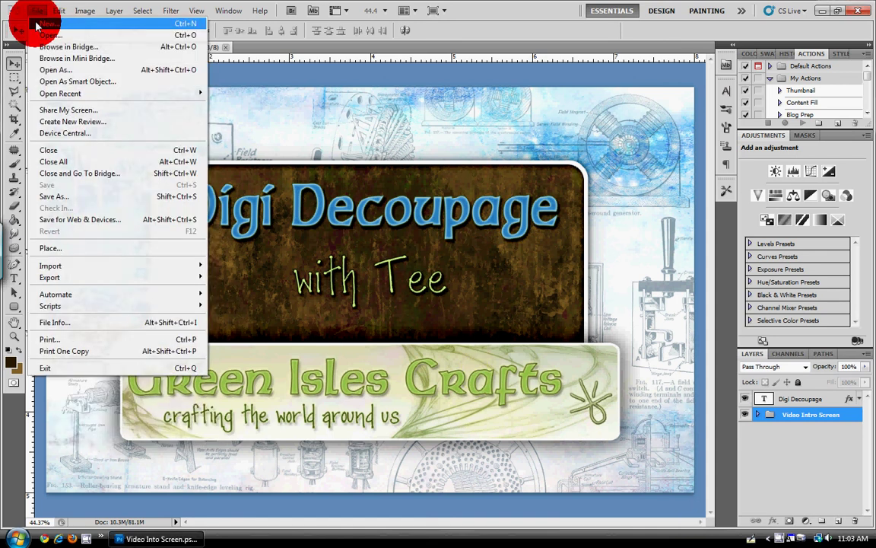
click(46, 24)
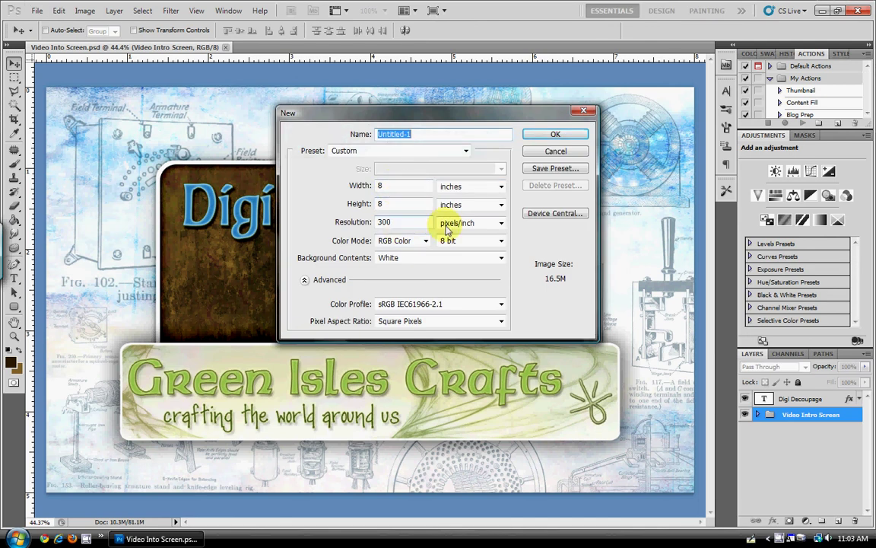
click(539, 136)
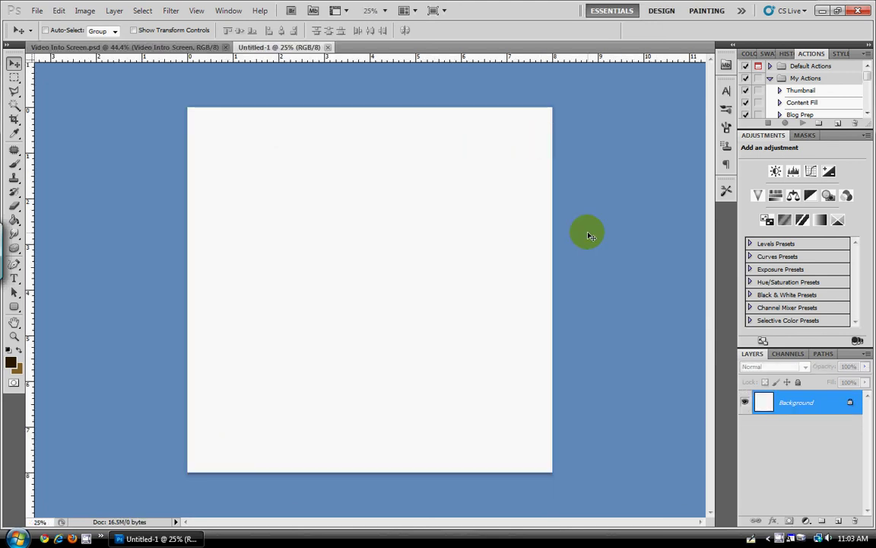
- Drag the giraffe photo from Mini Bridge onto the blank canvas
click(724, 68)
drag(665, 195, 531, 251)
drag(398, 240, 387, 264)
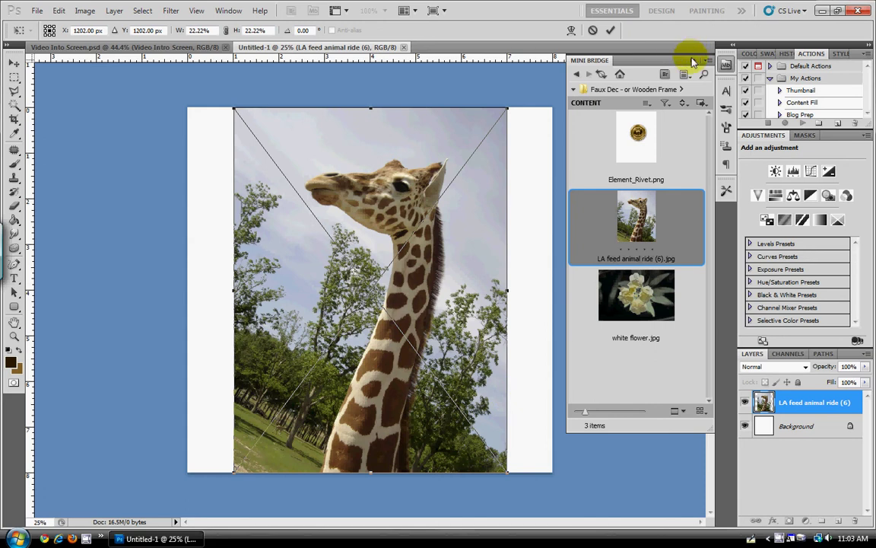
click(693, 61)
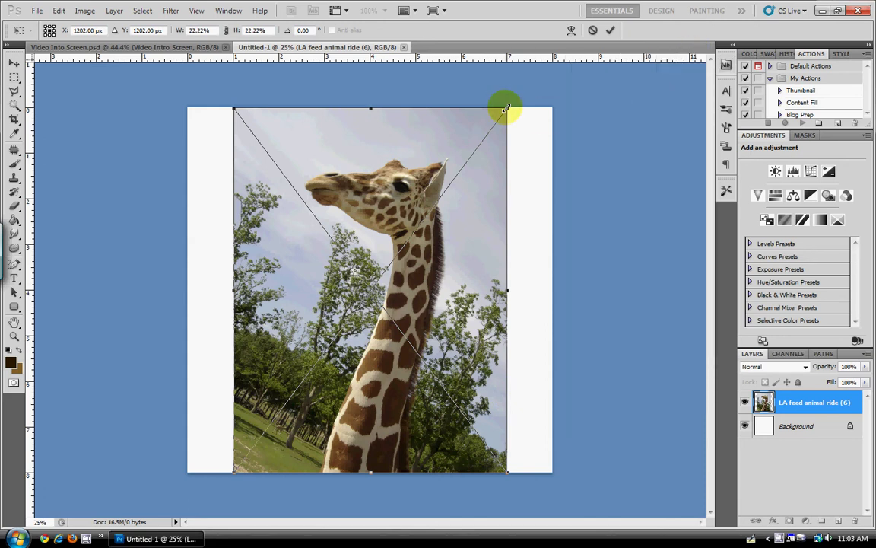
- Scale the placed giraffe photo down, commit it, and centre it on the page
drag(506, 109, 428, 257)
key(Return)
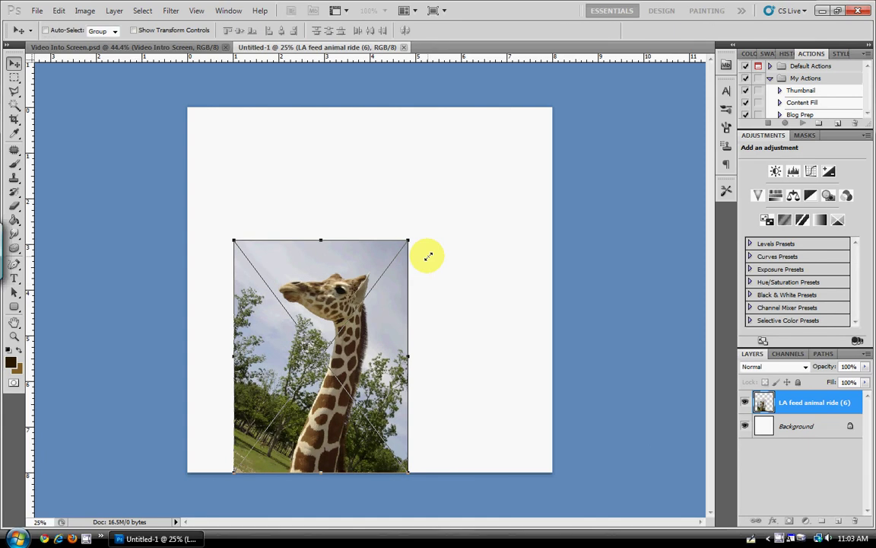
click(14, 64)
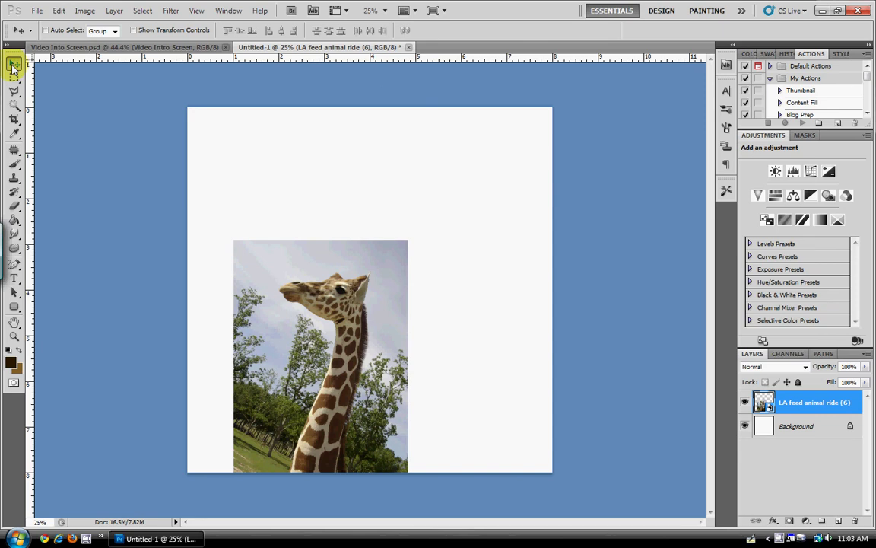
mouse_move(281, 318)
mouse_down()
mouse_move(342, 302)
mouse_move(363, 314)
mouse_up()
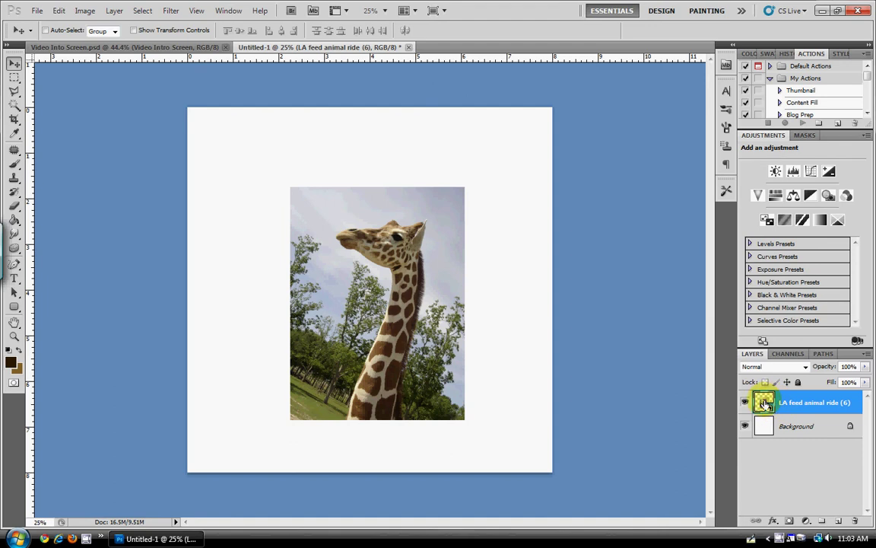
- Rasterize the giraffe layer, duplicate it with Ctrl+J, and reselect the original layer
right_click(804, 410)
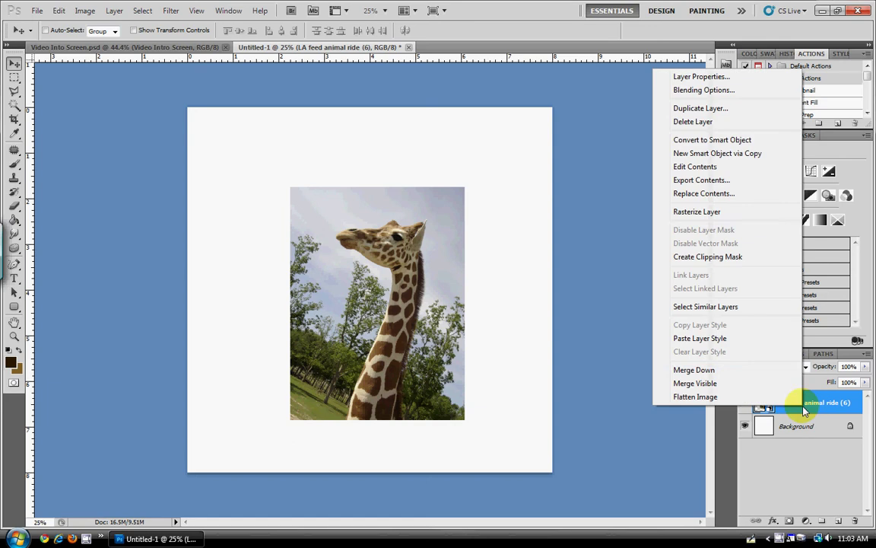
click(712, 218)
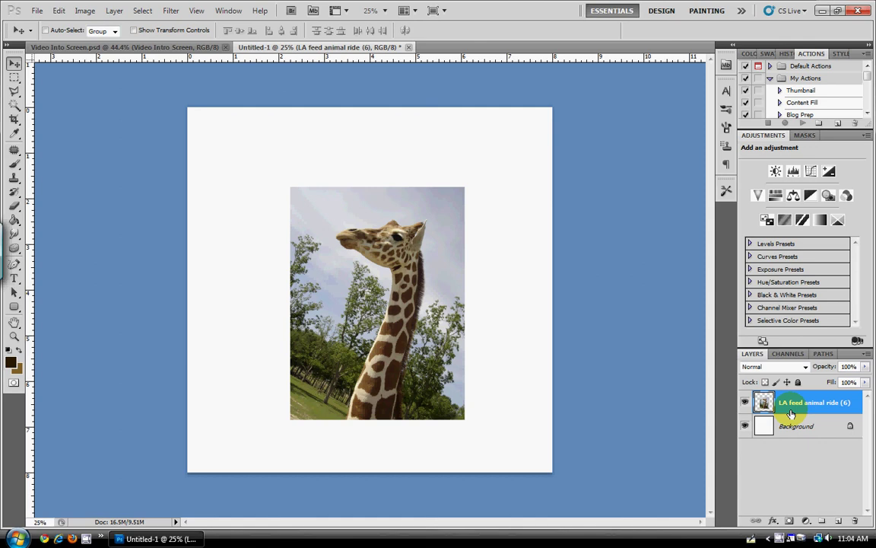
key(ctrl+j)
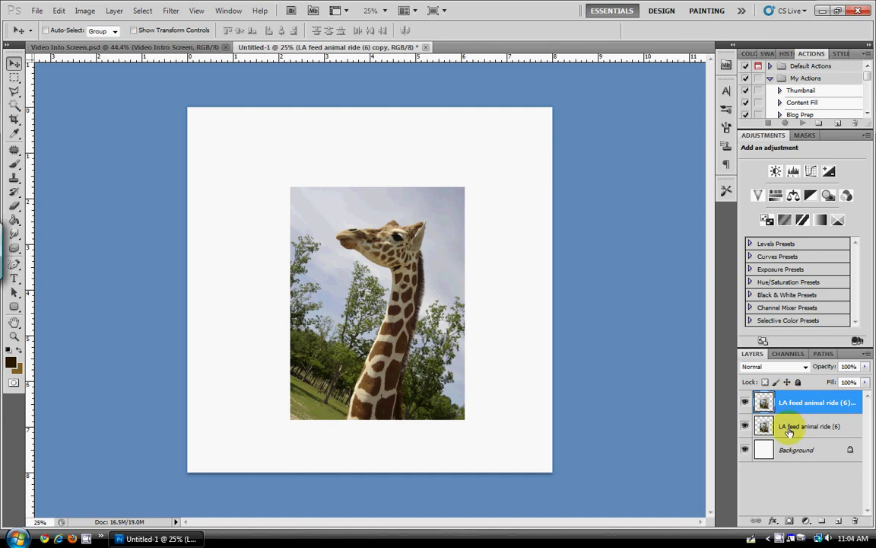
click(784, 428)
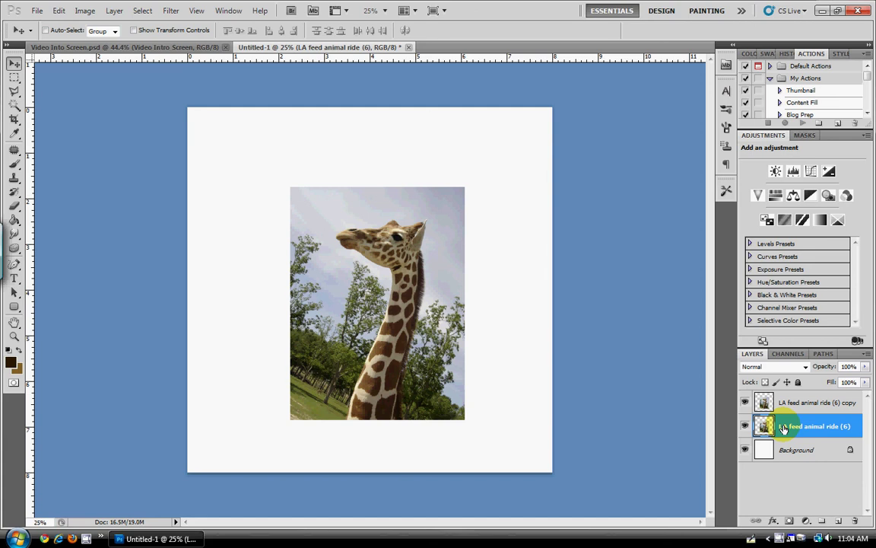
- Scale the original giraffe layer to about 116.92% by 113.43% so it overhangs the copy
key(ctrl+t)
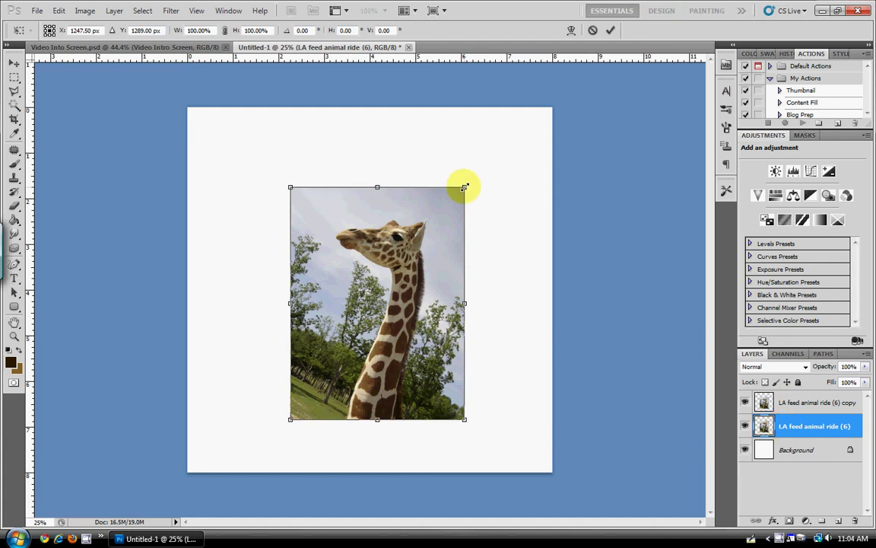
drag(465, 186, 477, 171)
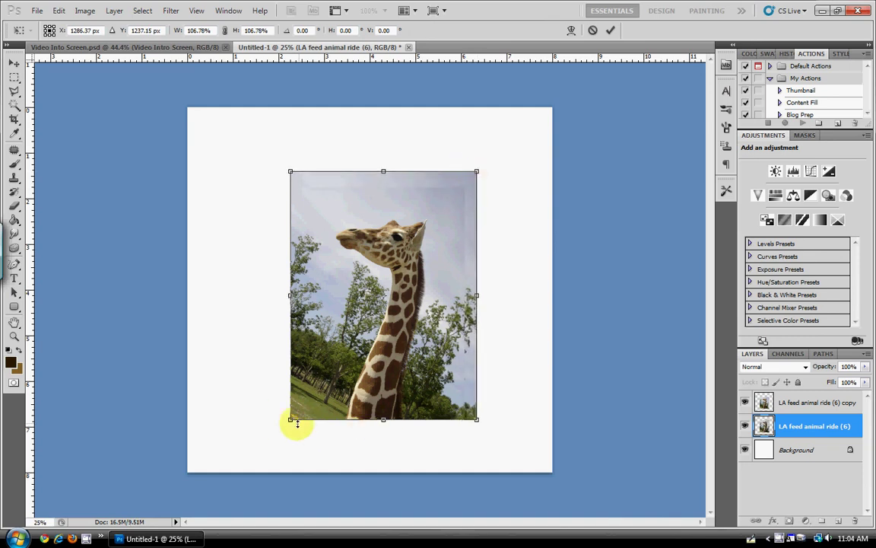
drag(290, 419, 272, 432)
drag(279, 303, 275, 302)
drag(477, 303, 480, 303)
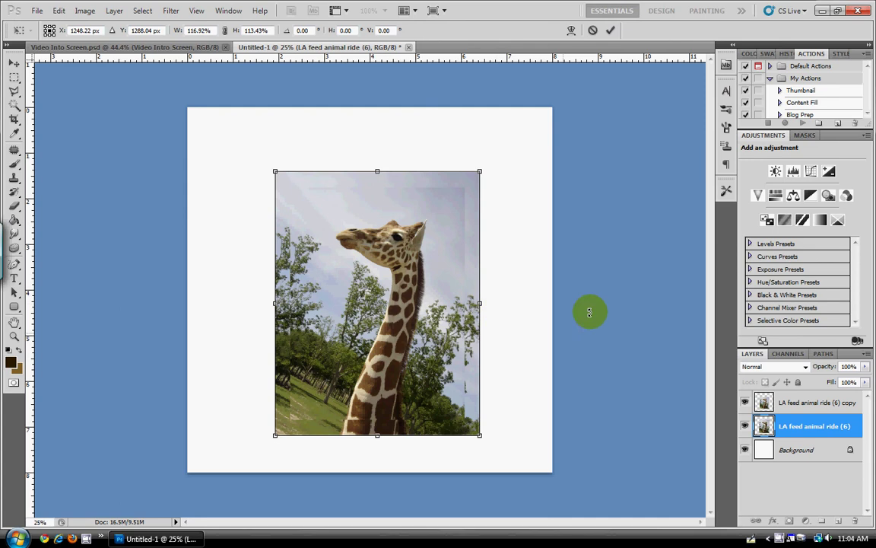
click(611, 31)
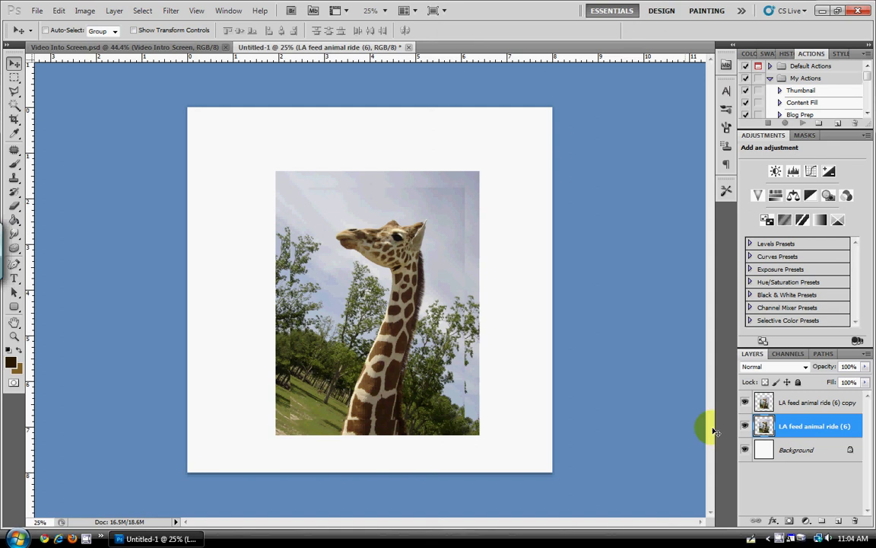
- Load the lower layer's pixels as a selection and set Fibers variance 17, strength 10
ctrl+click(765, 430)
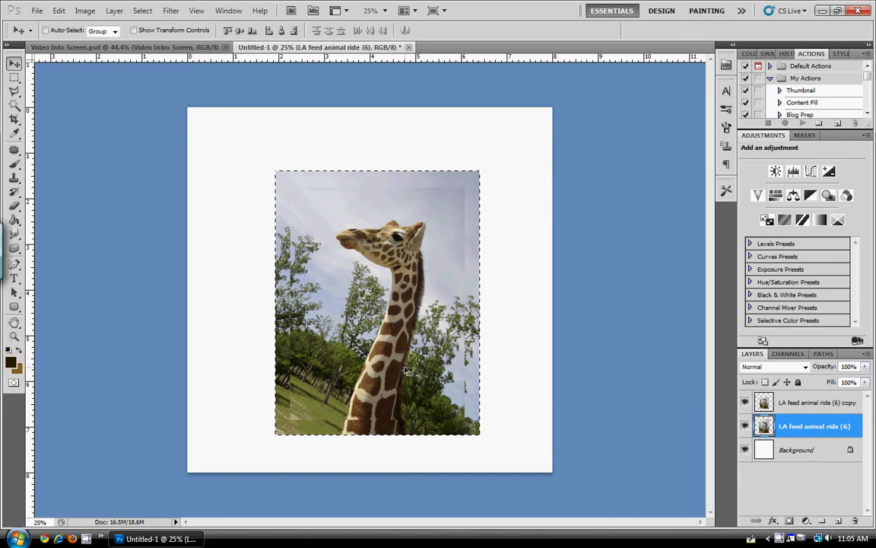
click(168, 11)
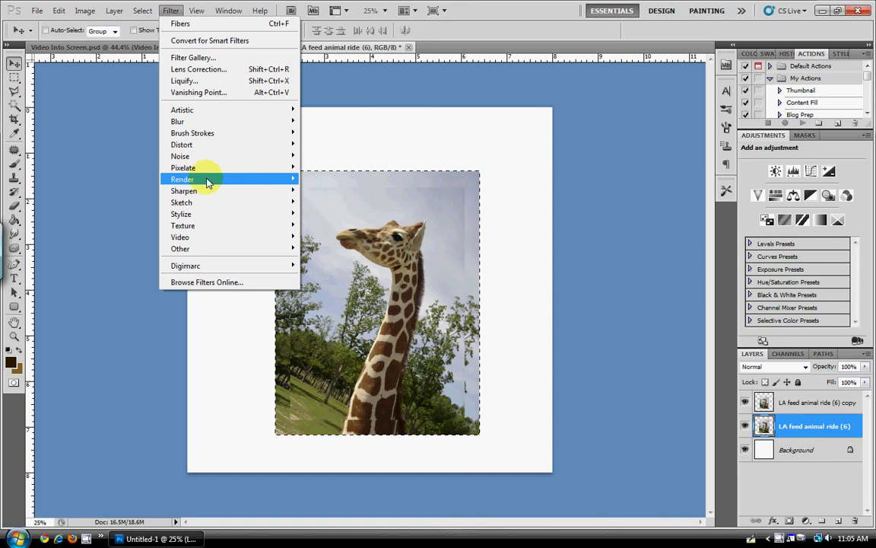
mouse_move(289, 181)
click(316, 201)
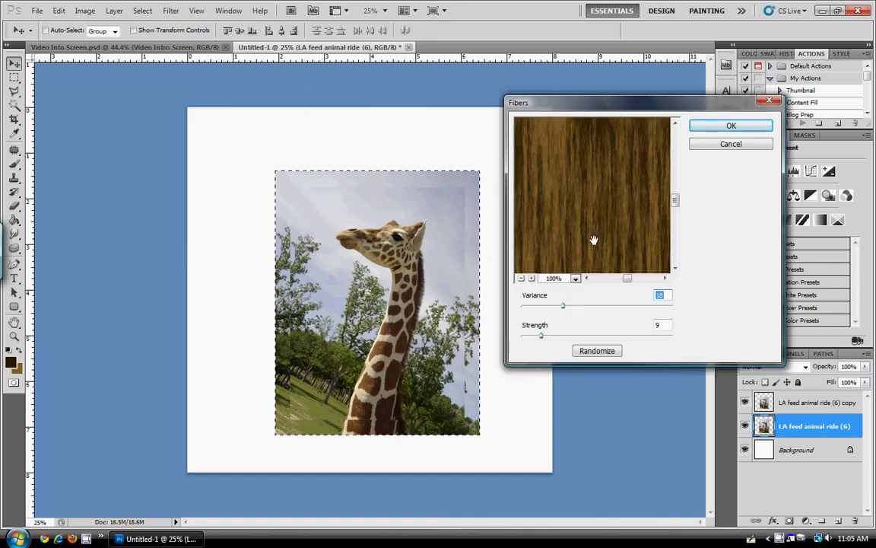
click(609, 309)
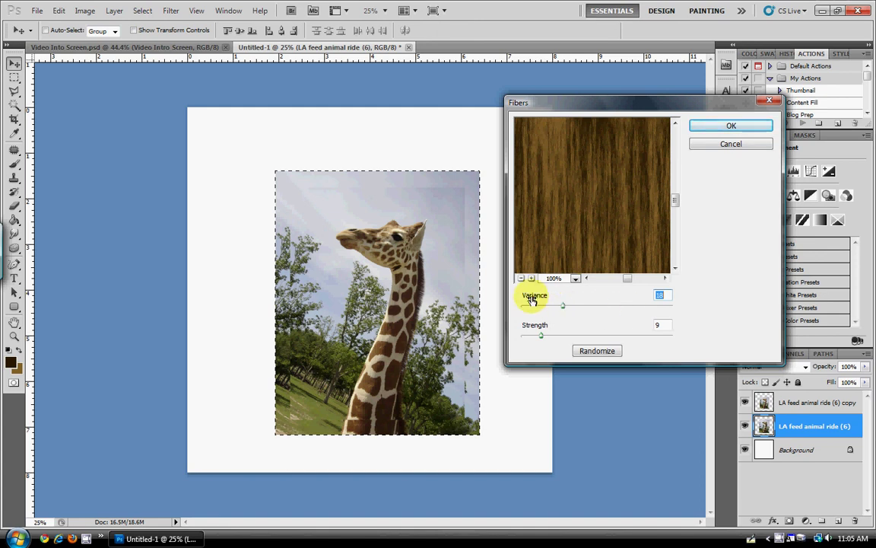
drag(563, 308, 641, 335)
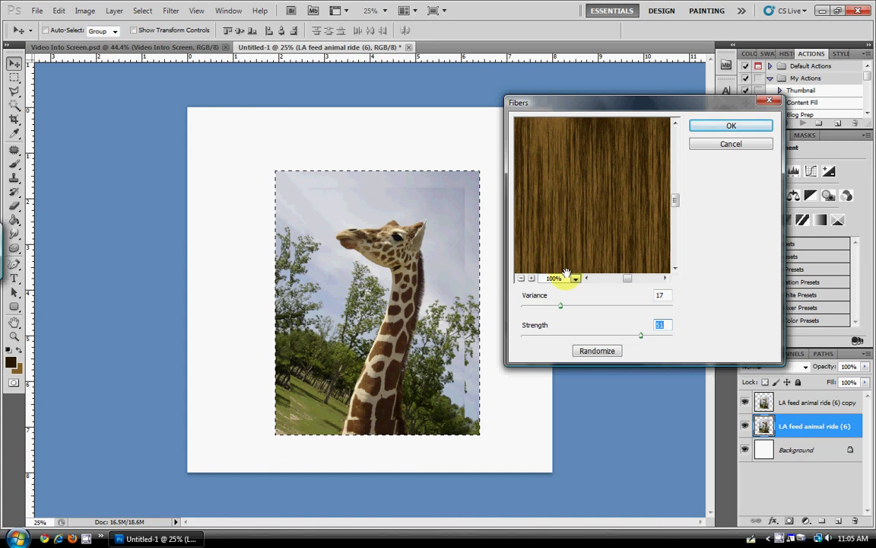
drag(642, 336, 546, 340)
click(543, 340)
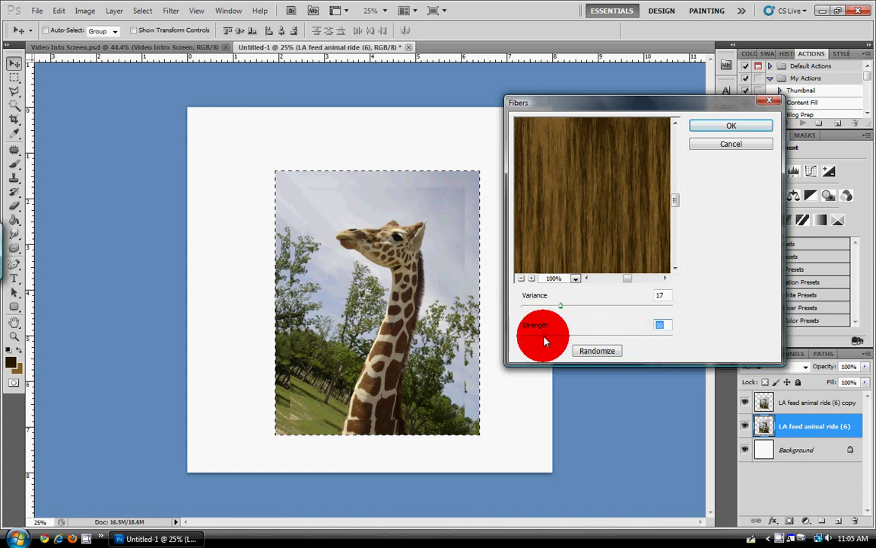
- Randomize the fibers pattern a few times and apply the wood texture
click(589, 351)
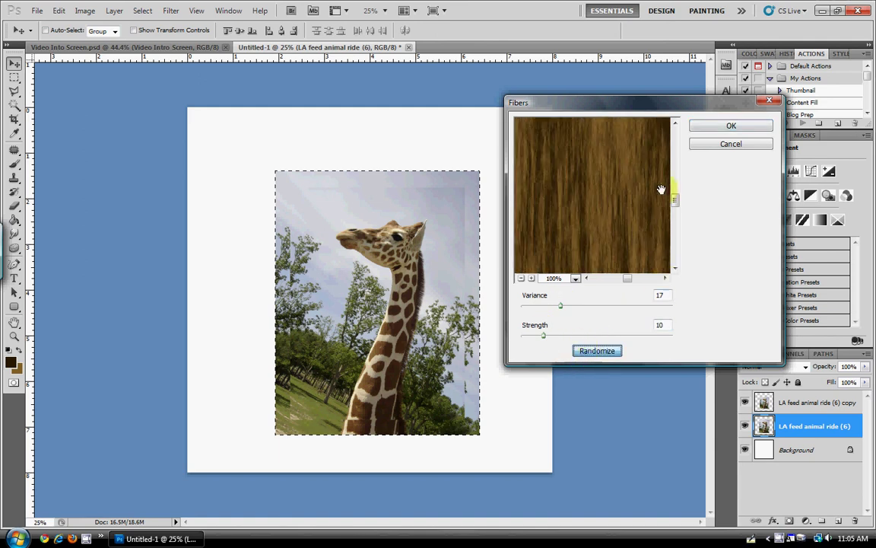
click(602, 352)
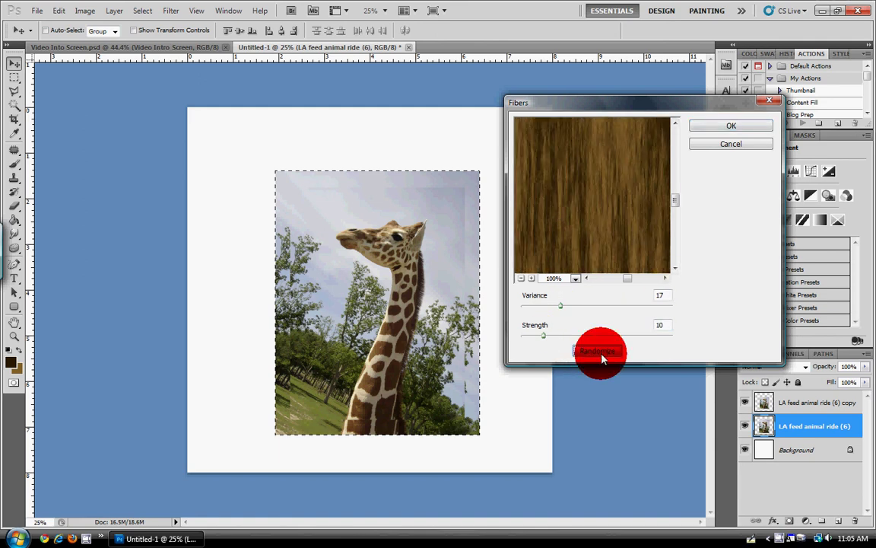
click(601, 352)
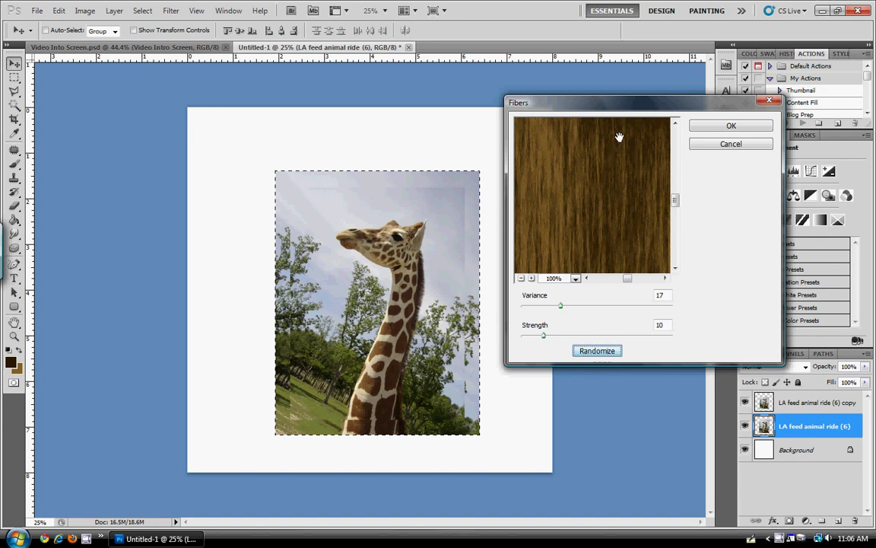
click(723, 125)
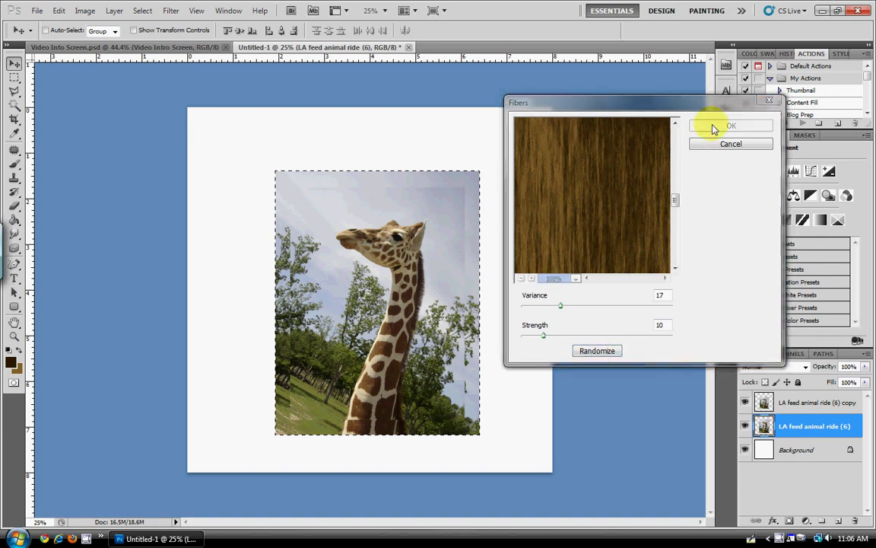
click(397, 187)
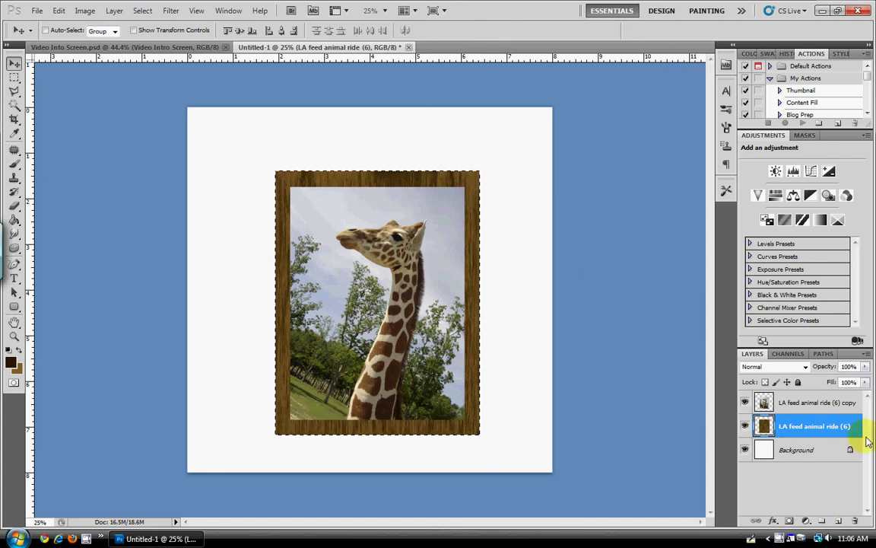
- Add a dark brown (#2e1f07) Solid Color fill layer
click(808, 522)
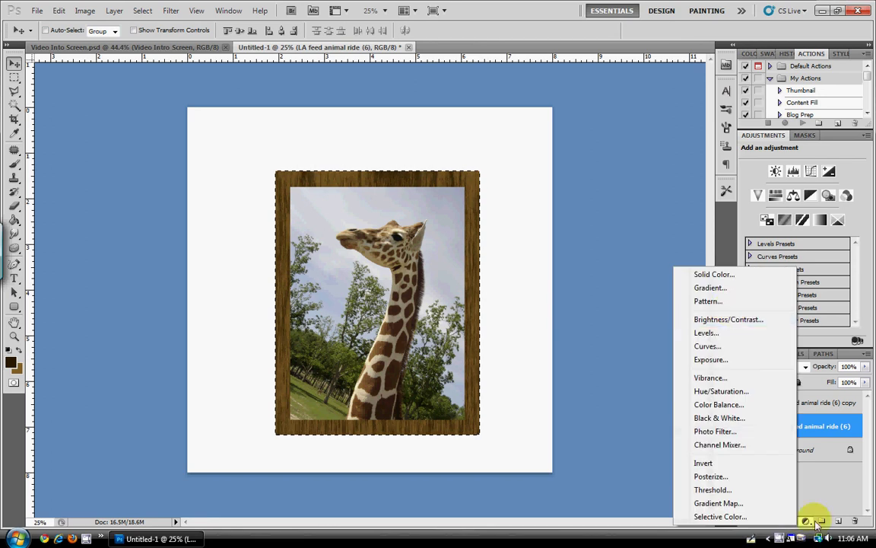
click(720, 274)
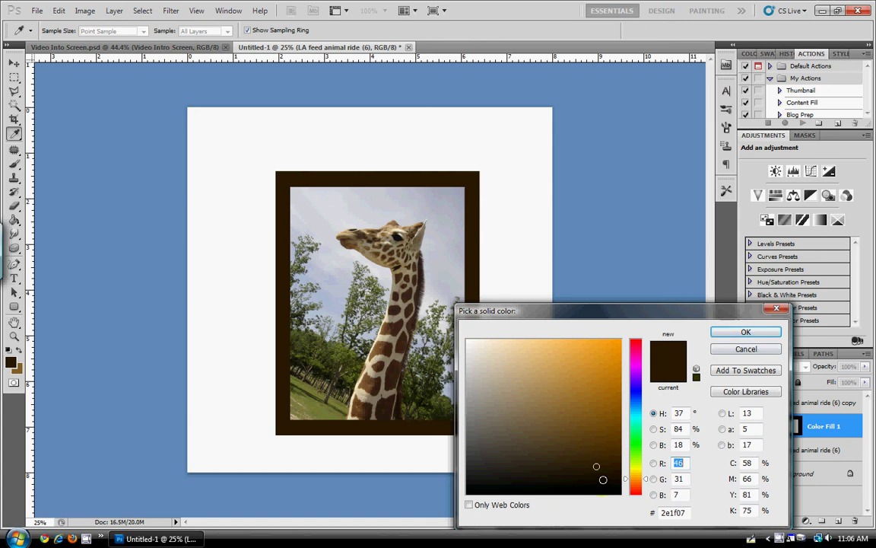
click(747, 333)
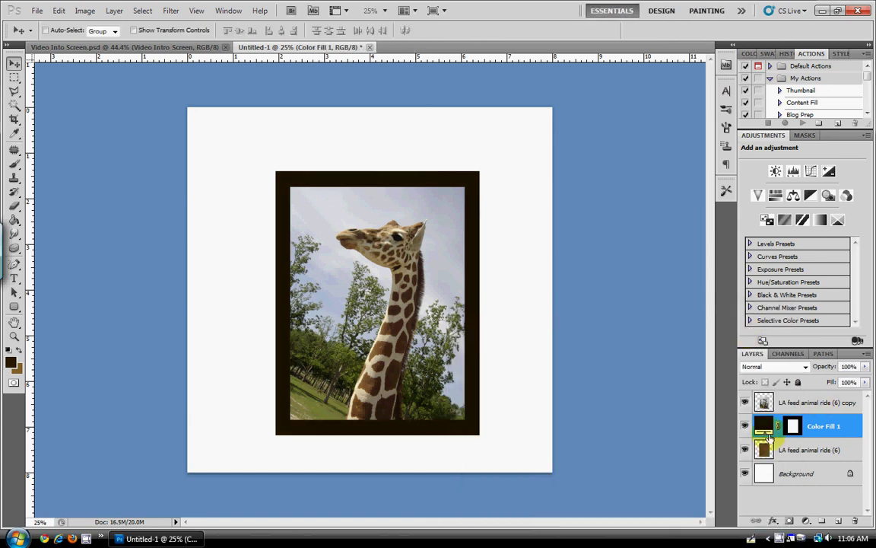
- Move Color Fill 1 below the wood-grain layer in the Layers panel
drag(768, 438, 836, 464)
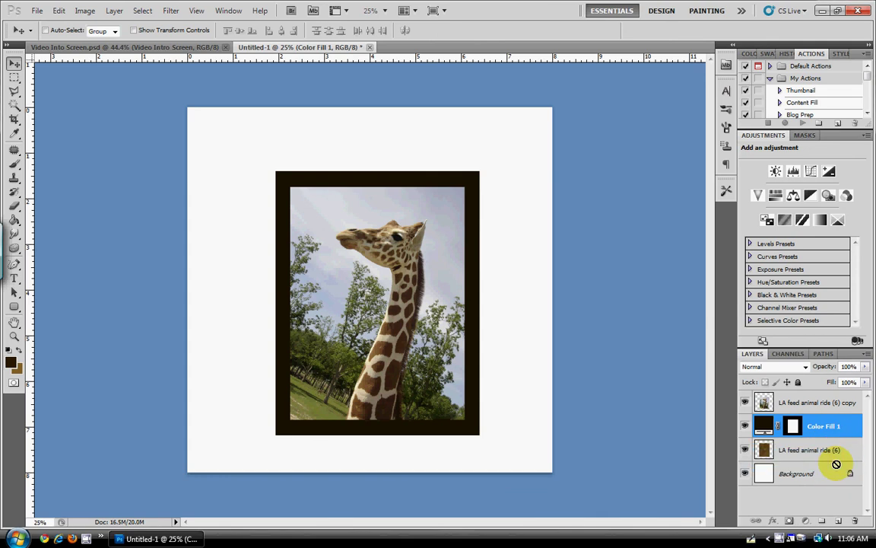
drag(800, 426, 810, 465)
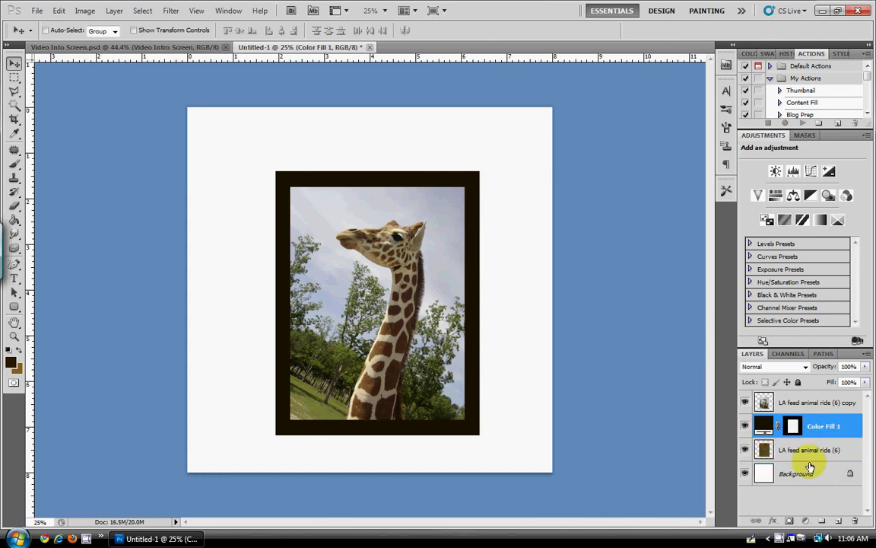
drag(763, 426, 766, 456)
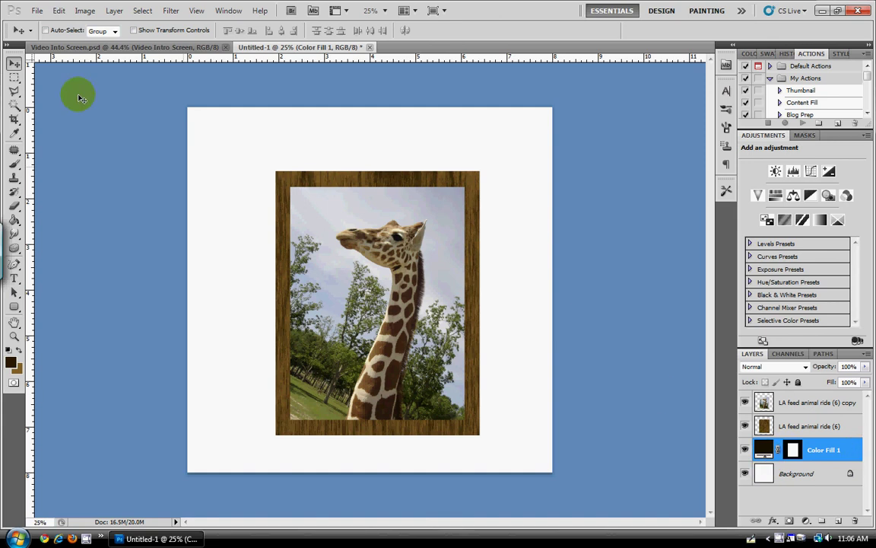
- Make three copies of Color Fill 1, nudging each one right and down
click(21, 64)
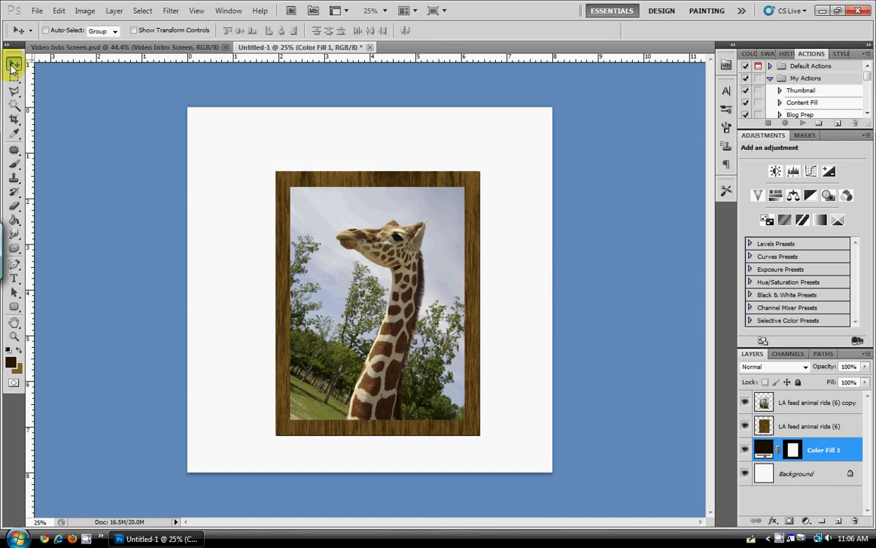
key(ctrl+j)
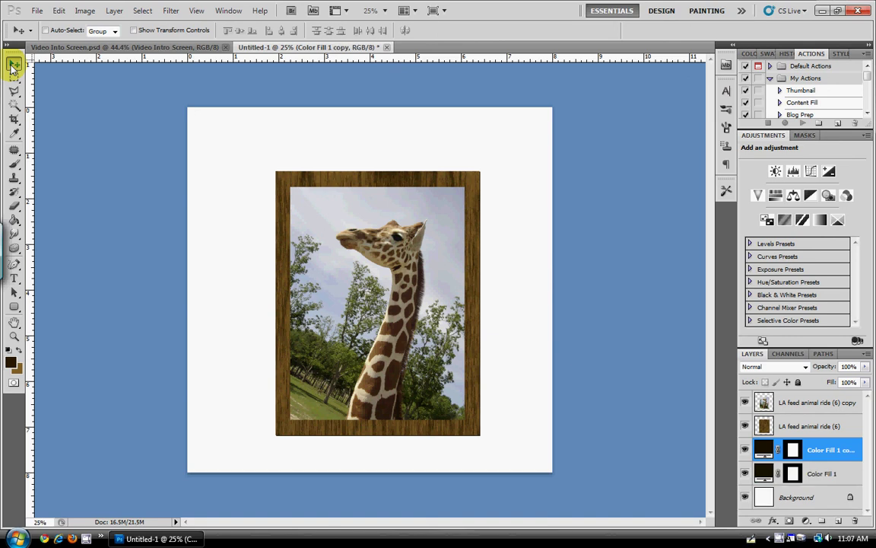
key(Right)
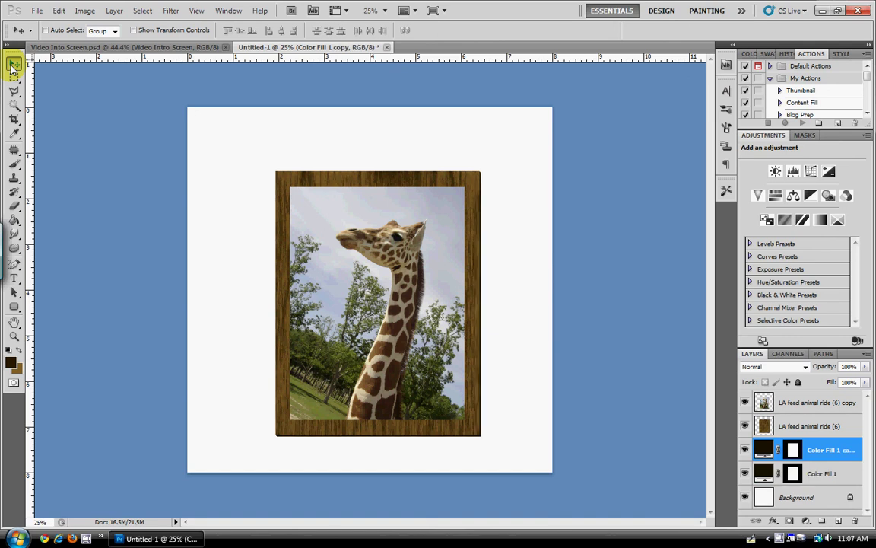
key(ctrl+j)
key(Right)
key(ctrl+j)
key(Right)
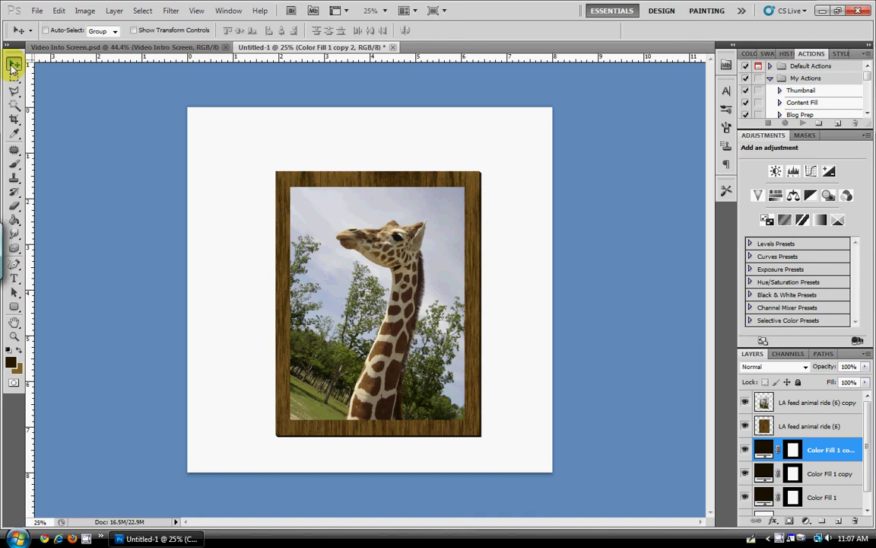
key(Right)
key(Down)
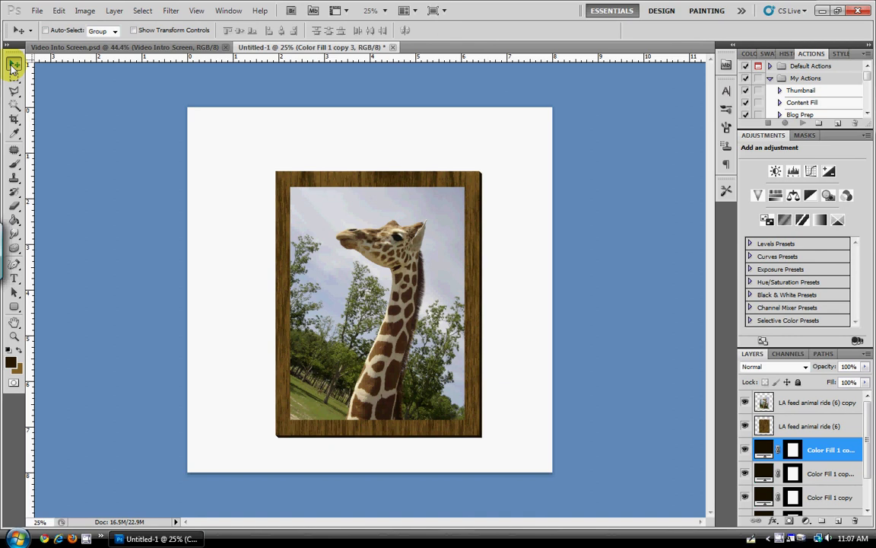
- Select all four dark fill layers together
click(873, 472)
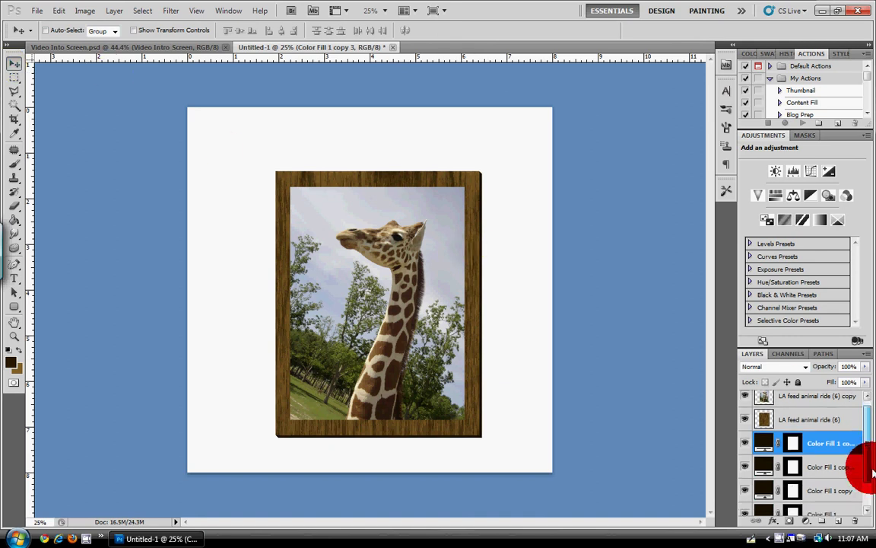
shift+click(830, 489)
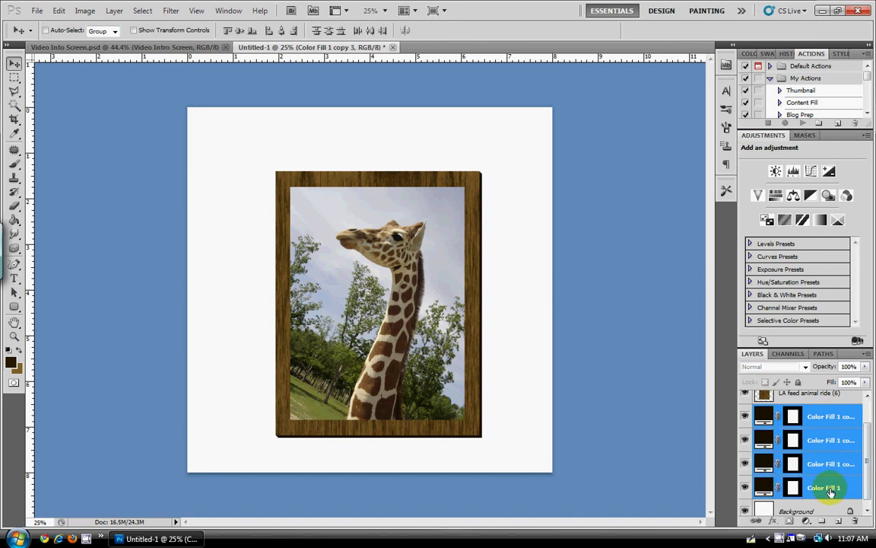
key(ctrl+z)
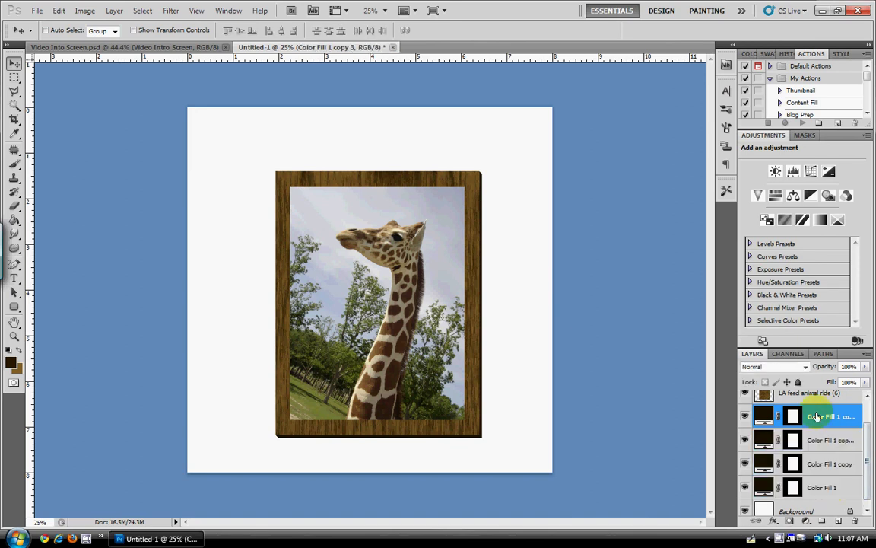
shift+click(819, 492)
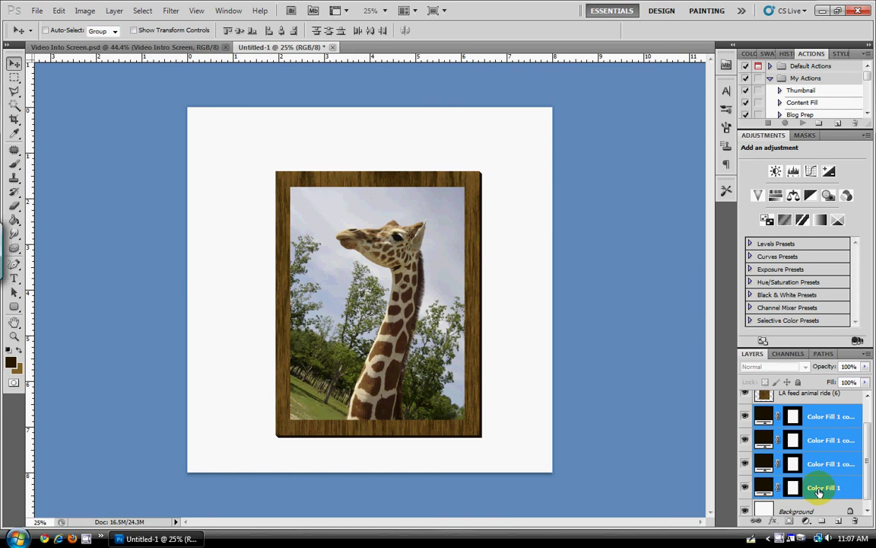
- Merge the four fill layers, then duplicate the result and nudge it down and right
right_click(819, 492)
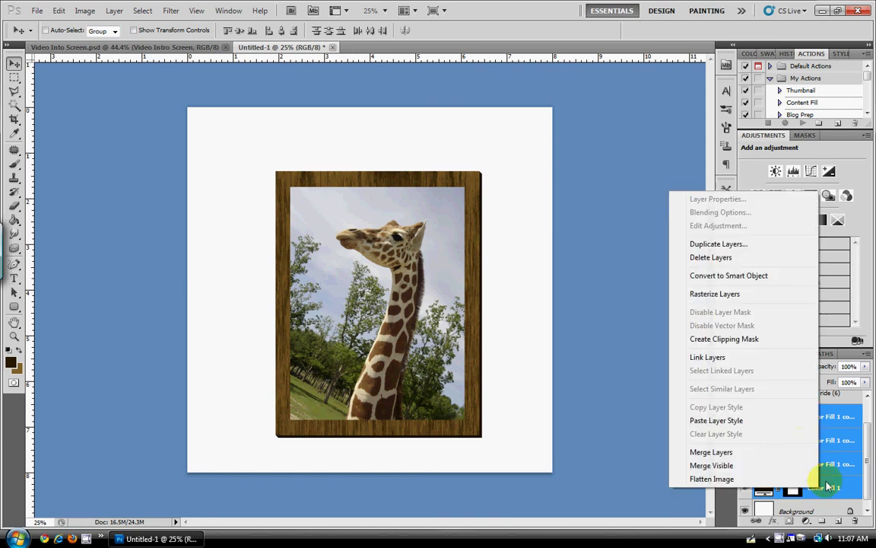
click(711, 452)
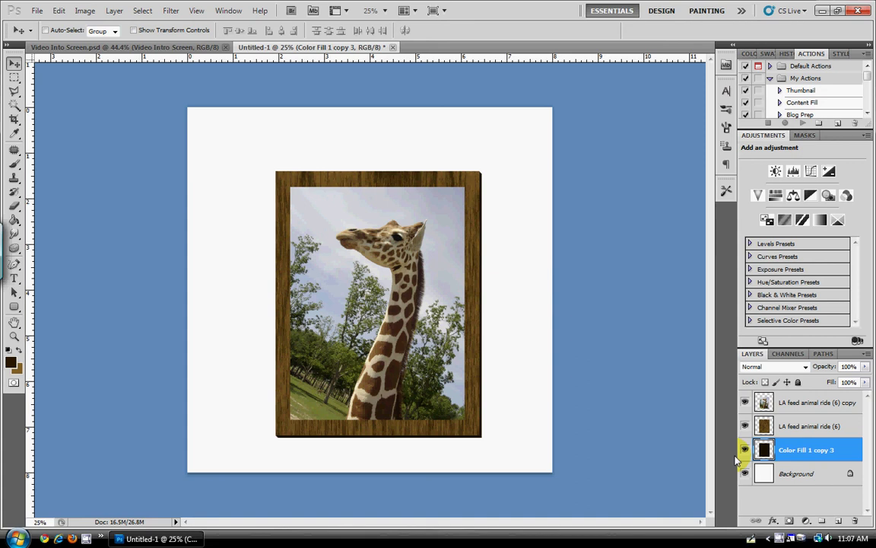
key(ctrl+j)
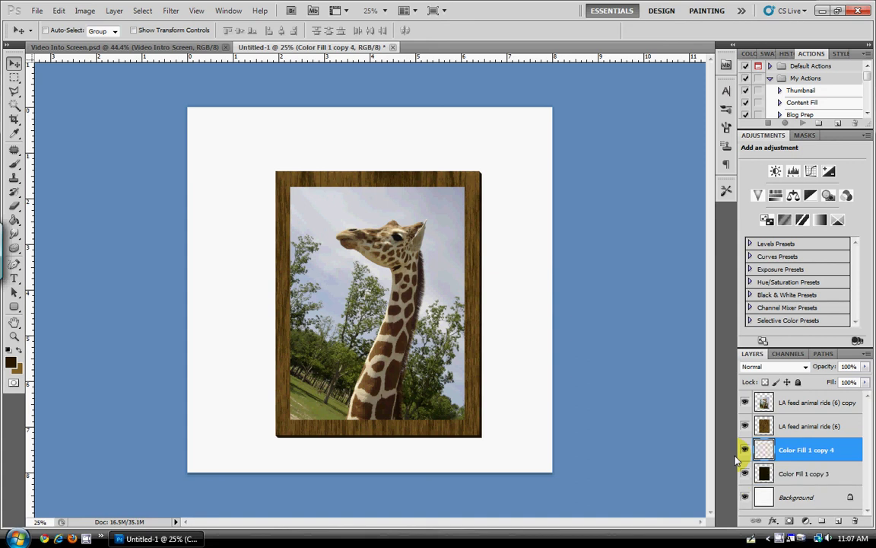
key(Down)
key(Down)
key(Down)
key(Down)
key(Right)
key(Right)
key(Right)
key(Right)
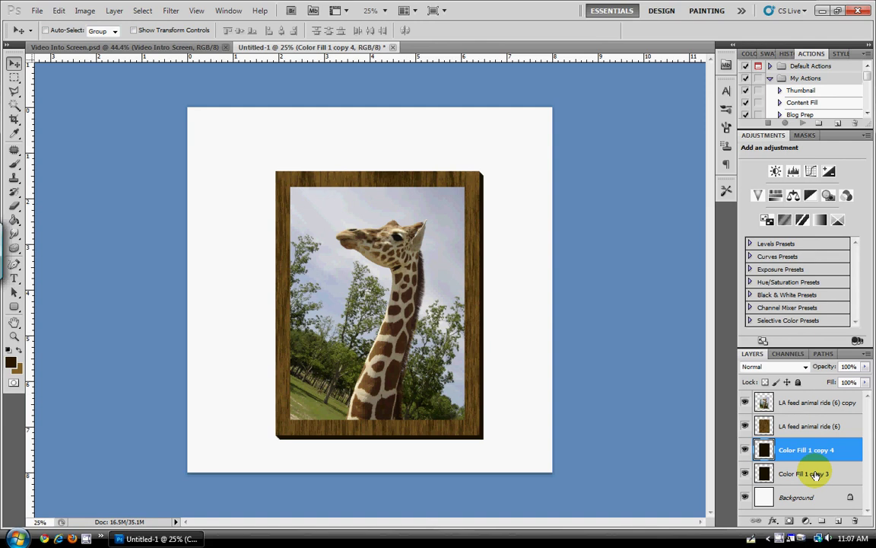
- Merge the nudged copy with Color Fill 1 copy 3 into a single edge layer
shift+click(815, 473)
right_click(815, 473)
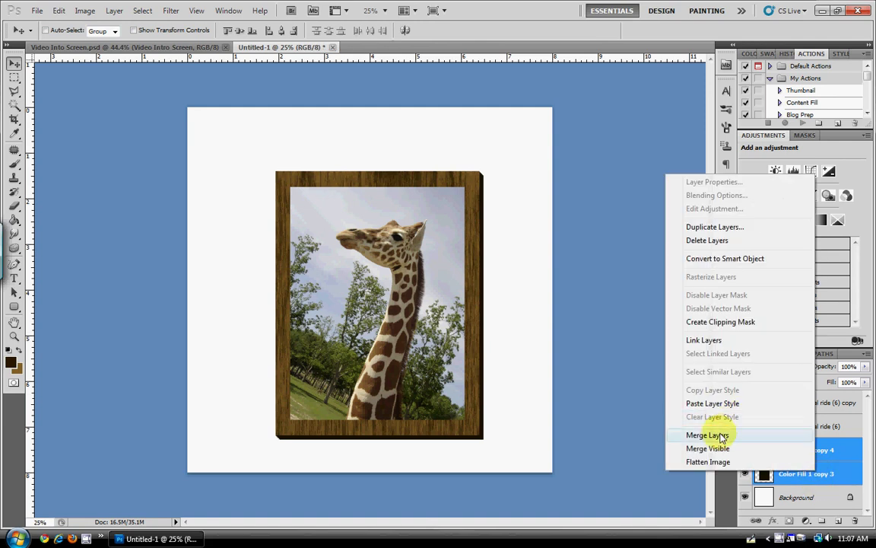
click(721, 435)
click(806, 426)
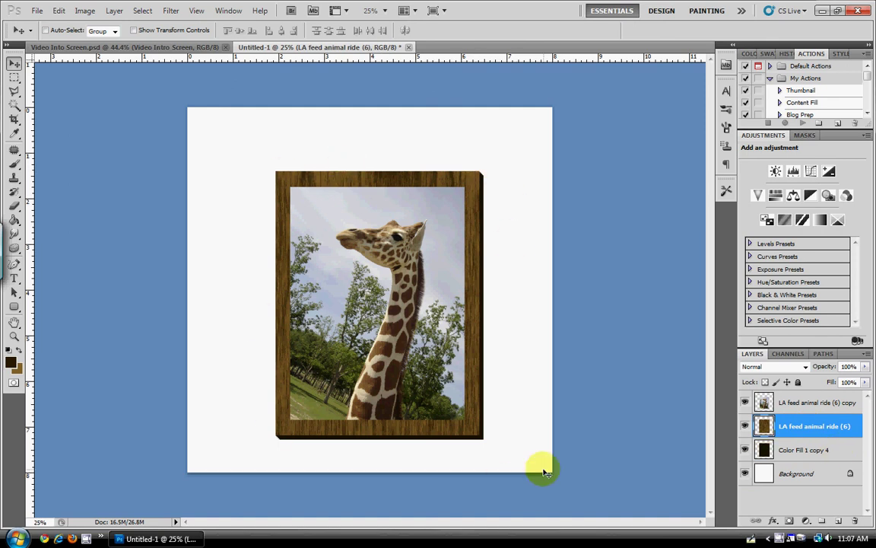
- Add Bevel and Emboss to the wood layer: size 21, soften 2, Linear Burn shadow at 20%
double_click(810, 438)
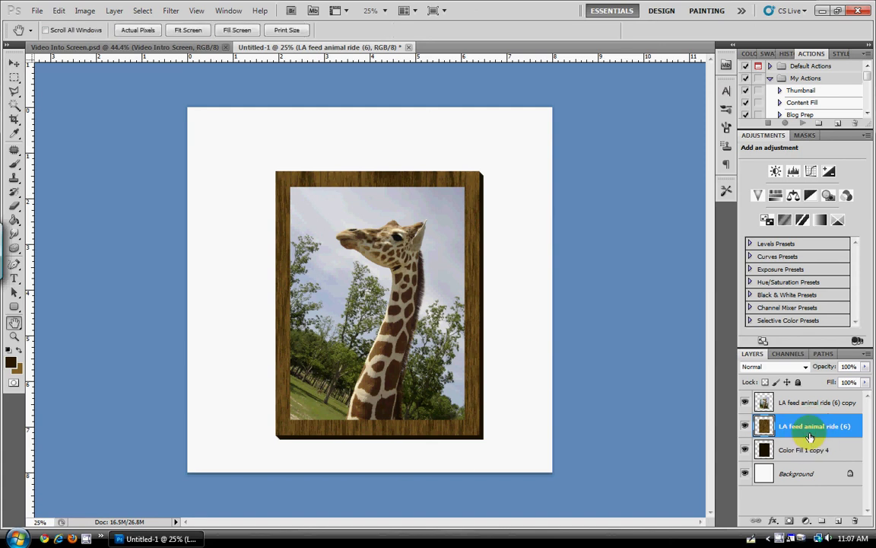
drag(707, 245, 576, 194)
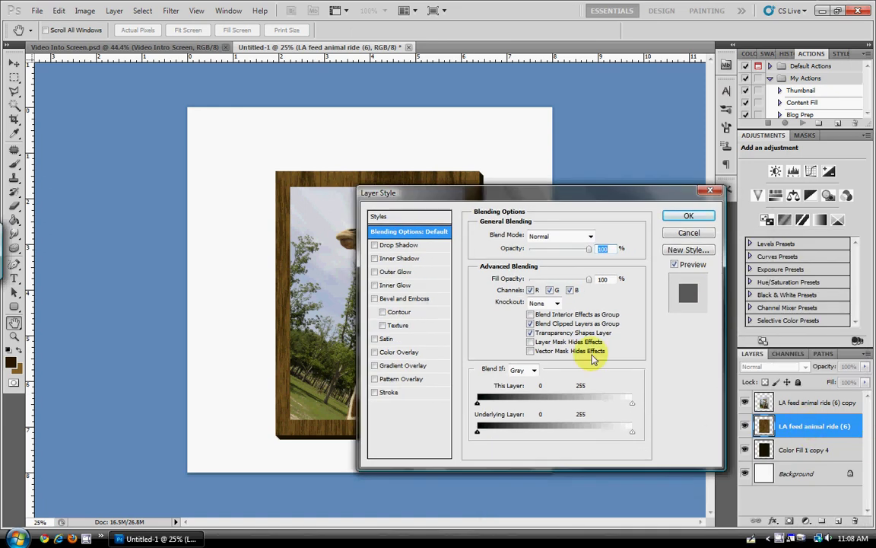
click(388, 298)
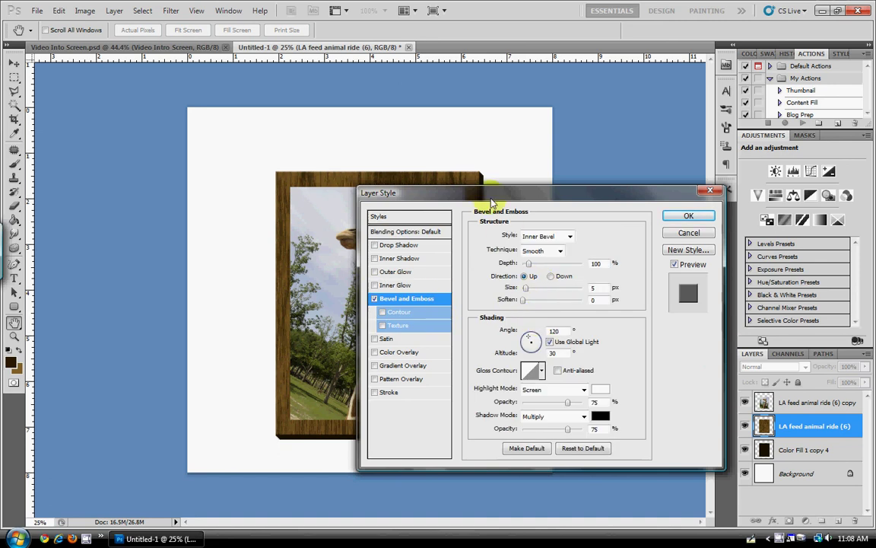
drag(500, 197, 537, 148)
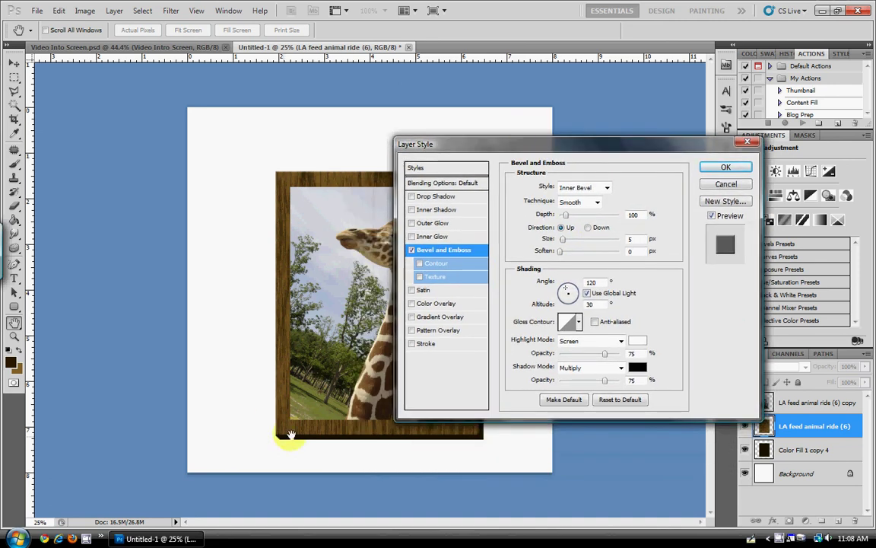
mouse_move(565, 244)
mouse_down()
mouse_move(572, 240)
mouse_move(567, 249)
mouse_up()
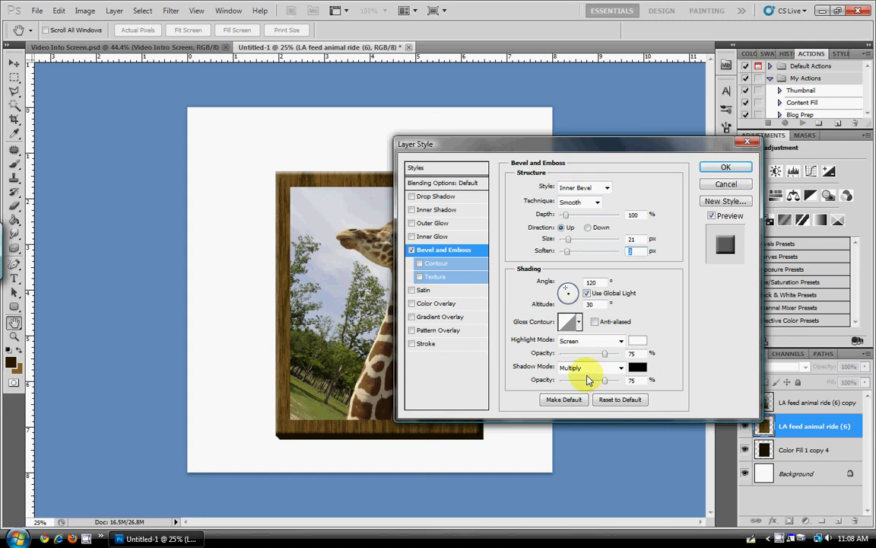
click(619, 368)
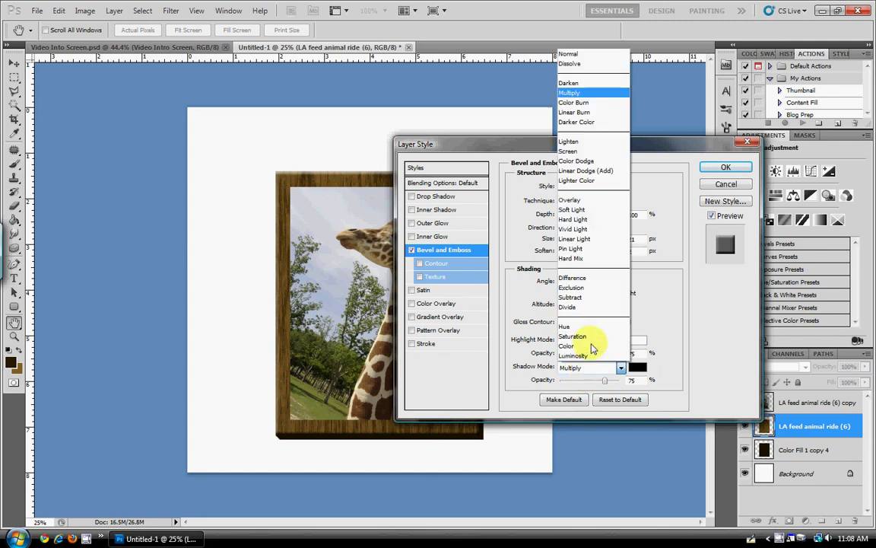
click(580, 112)
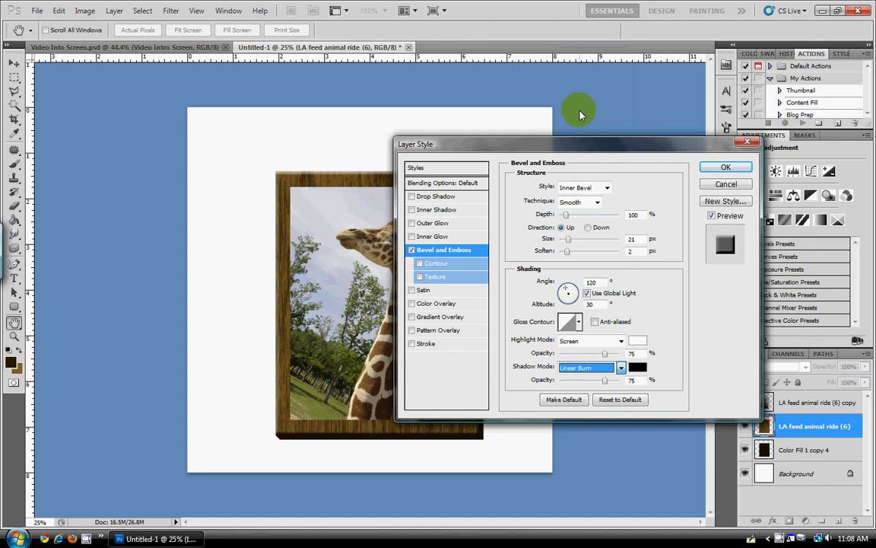
click(579, 380)
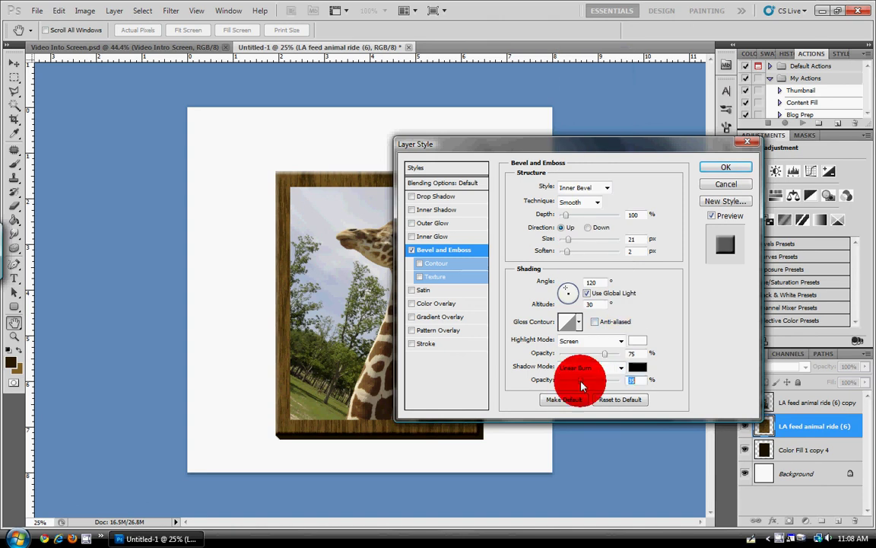
drag(582, 386, 573, 385)
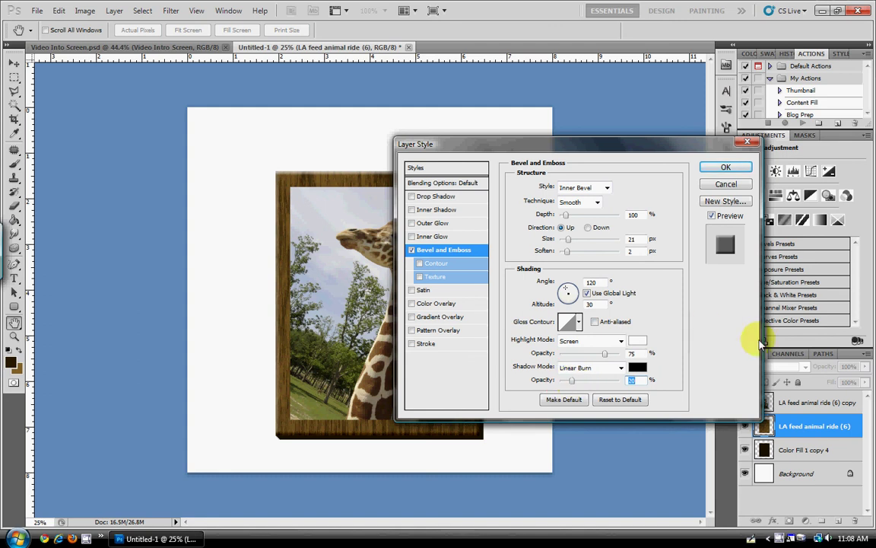
click(722, 169)
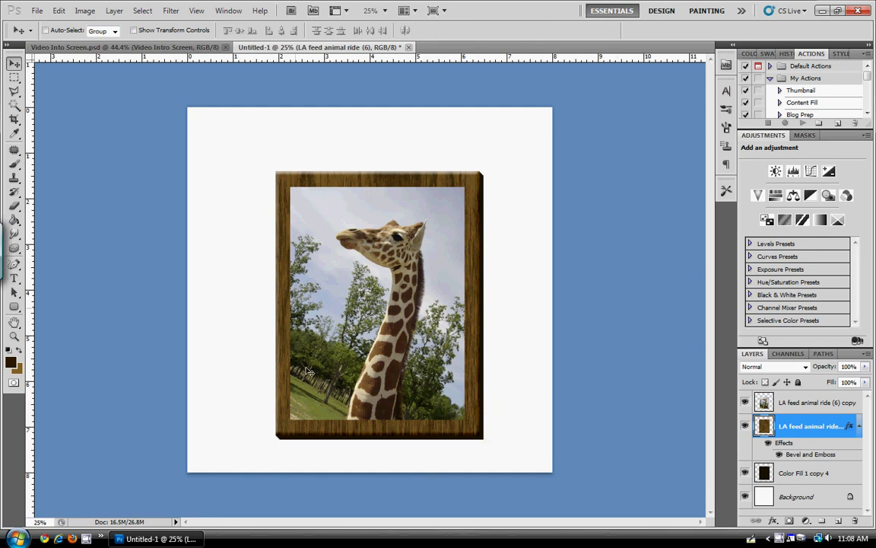
- Select the giraffe photo copy layer and load its pixels as a selection
click(859, 427)
click(789, 402)
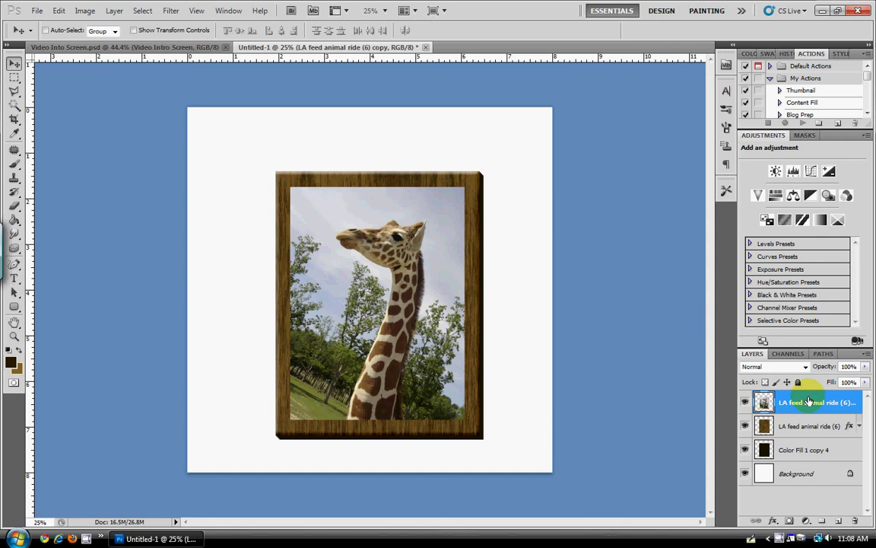
ctrl+click(765, 403)
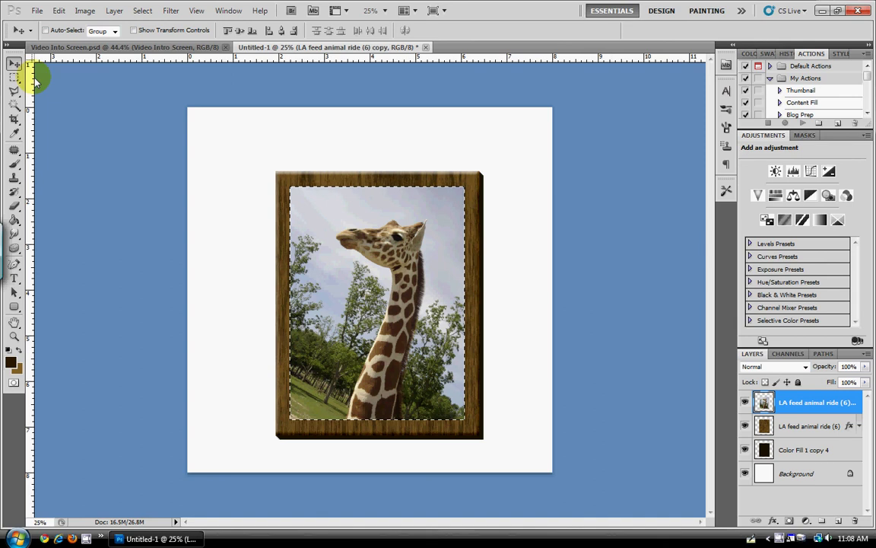
- Stroke the selection with a 15 px white line inside, then deselect
click(58, 11)
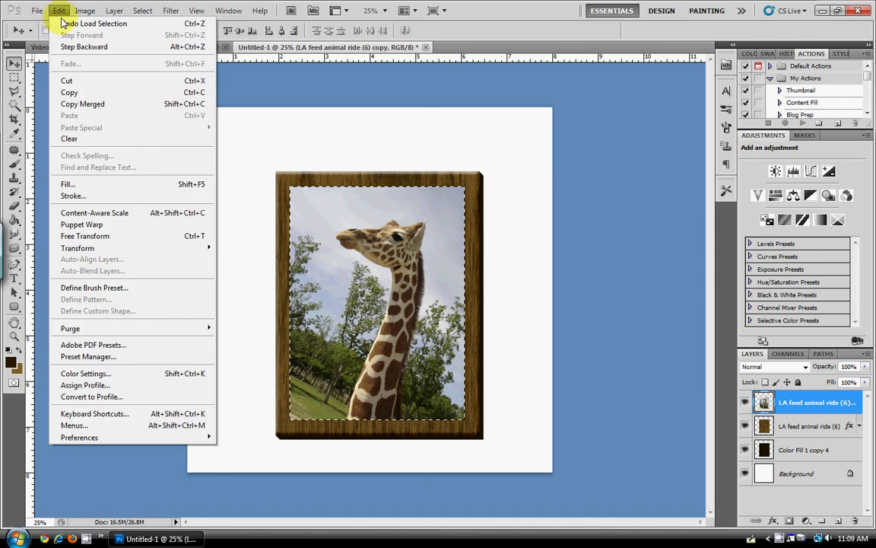
click(93, 196)
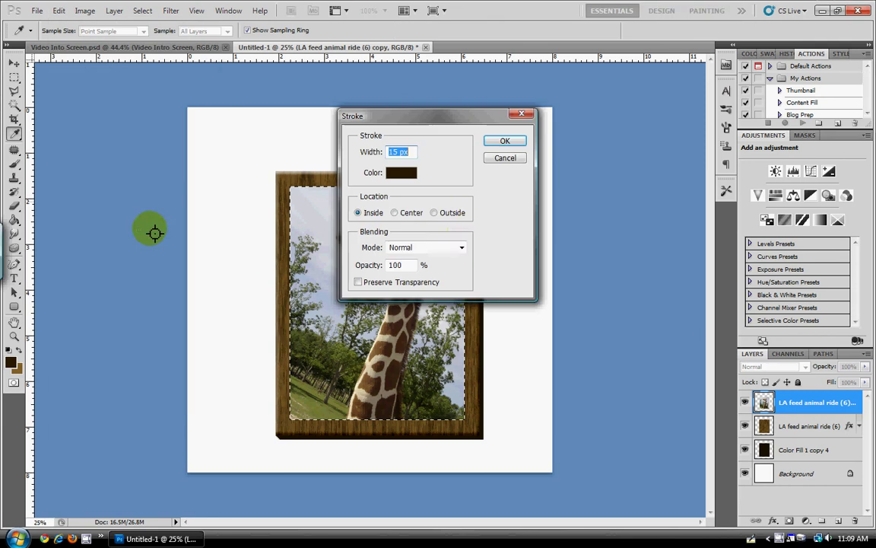
click(395, 174)
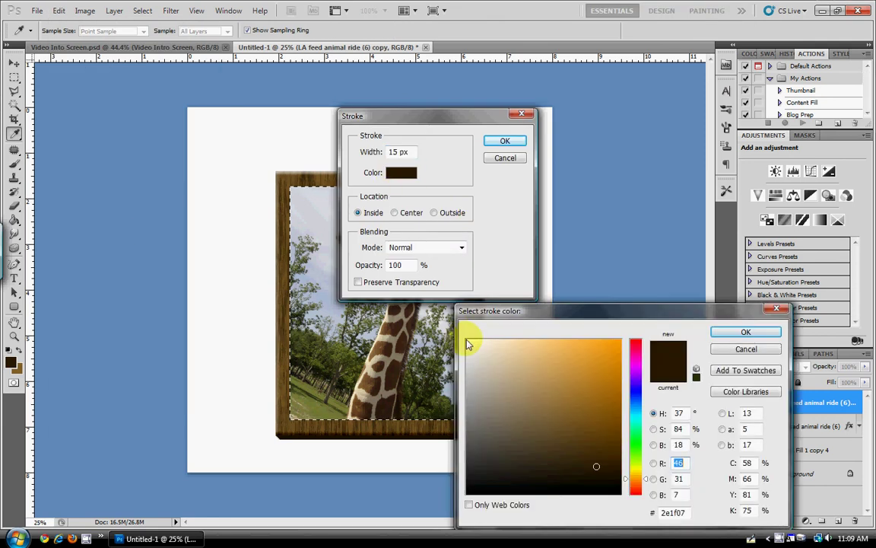
click(467, 339)
click(728, 333)
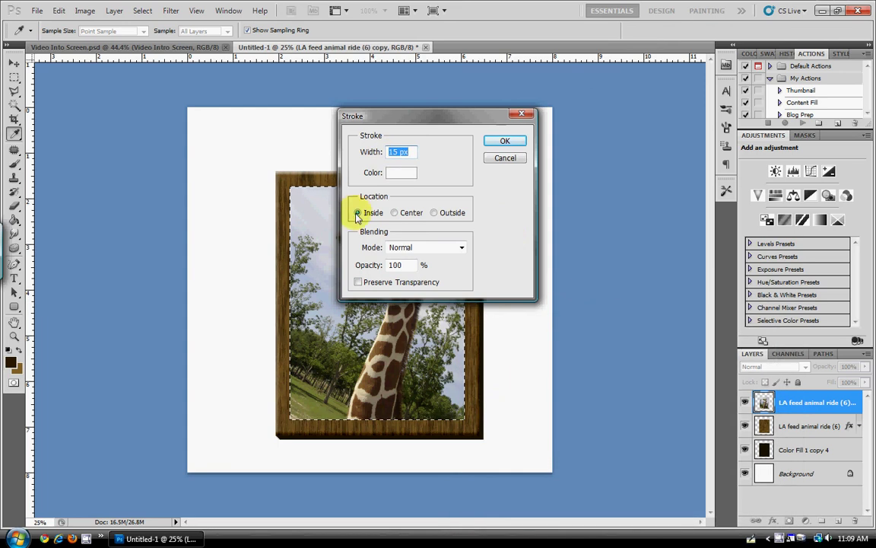
click(506, 140)
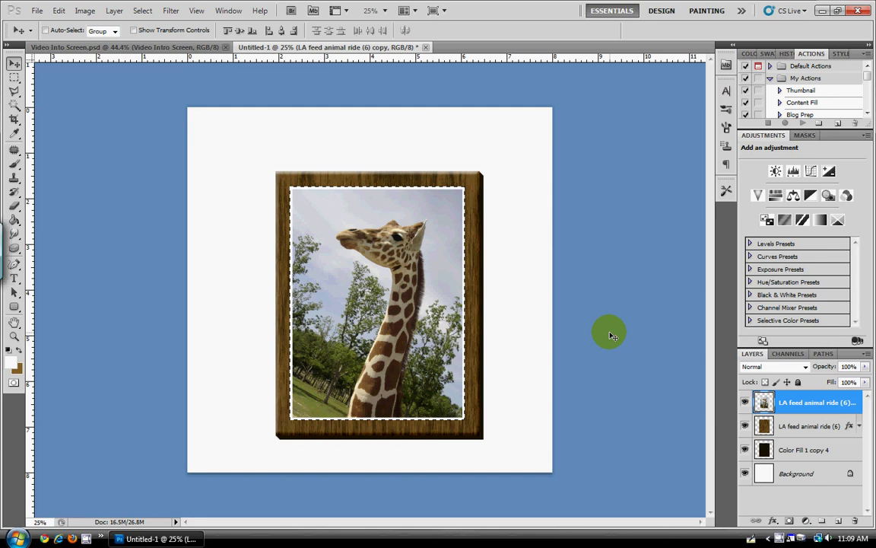
key(ctrl+d)
key(ctrl+plus)
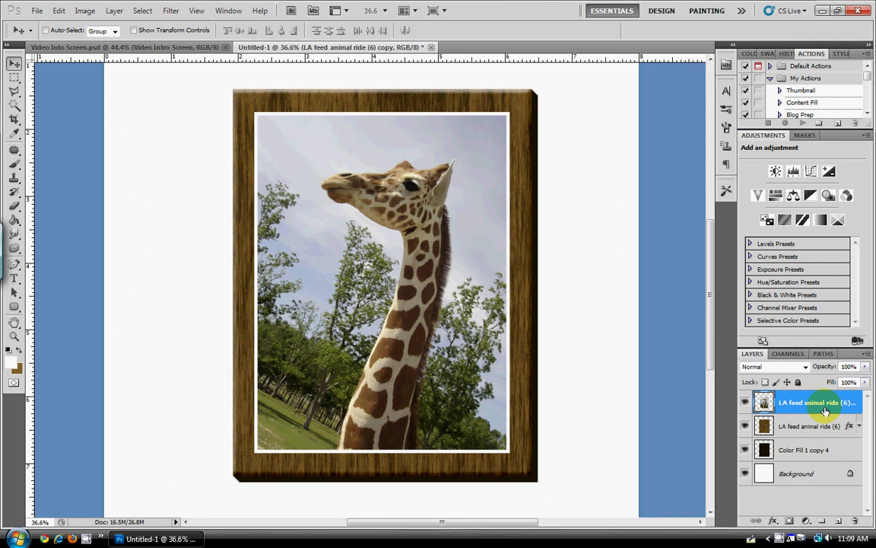
- Give the giraffe photo a Linear Burn drop shadow at 48% opacity, distance 2, size 10
double_click(825, 411)
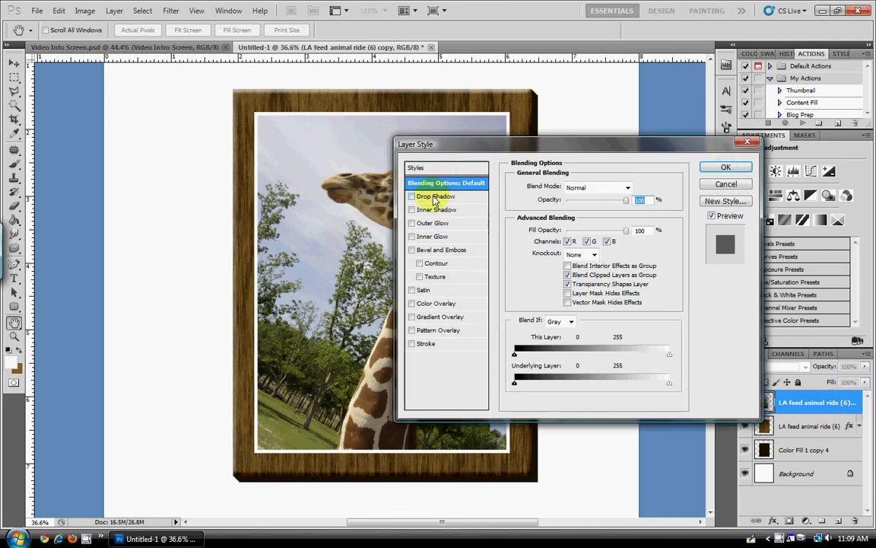
click(435, 197)
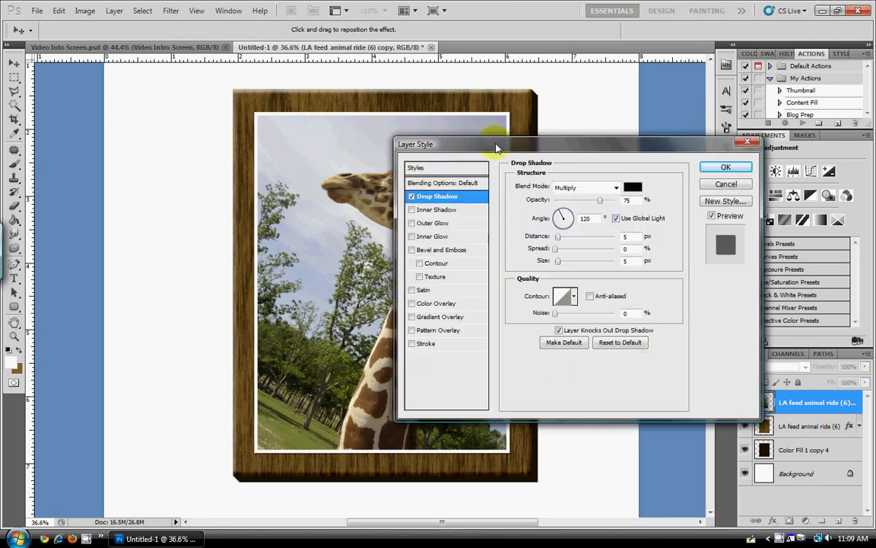
drag(498, 145, 554, 88)
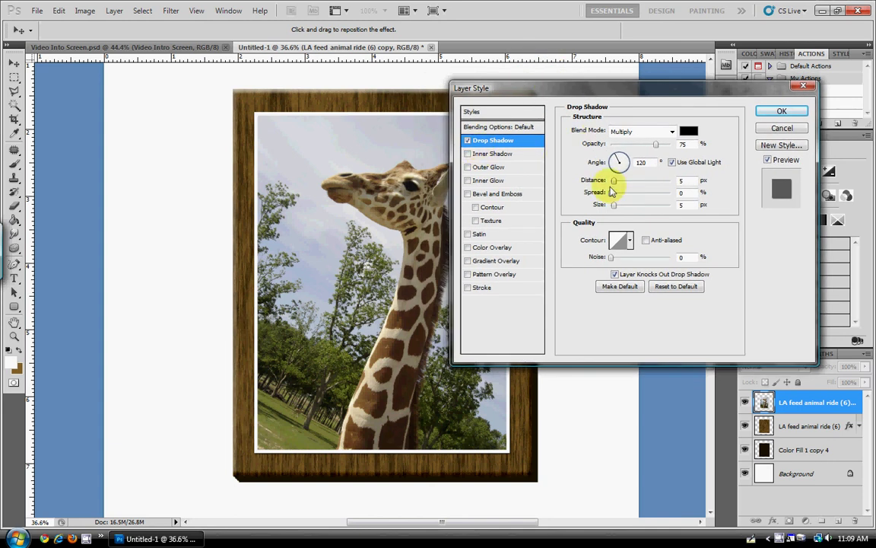
click(633, 130)
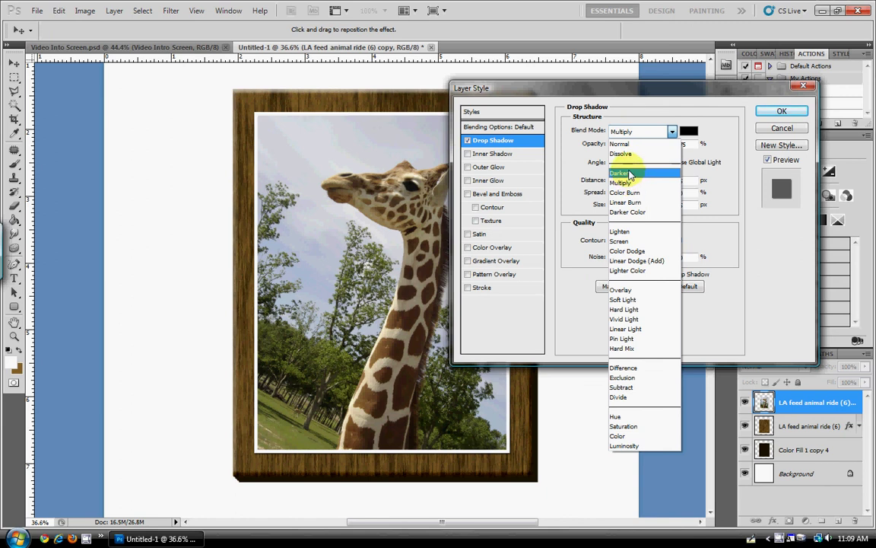
click(626, 202)
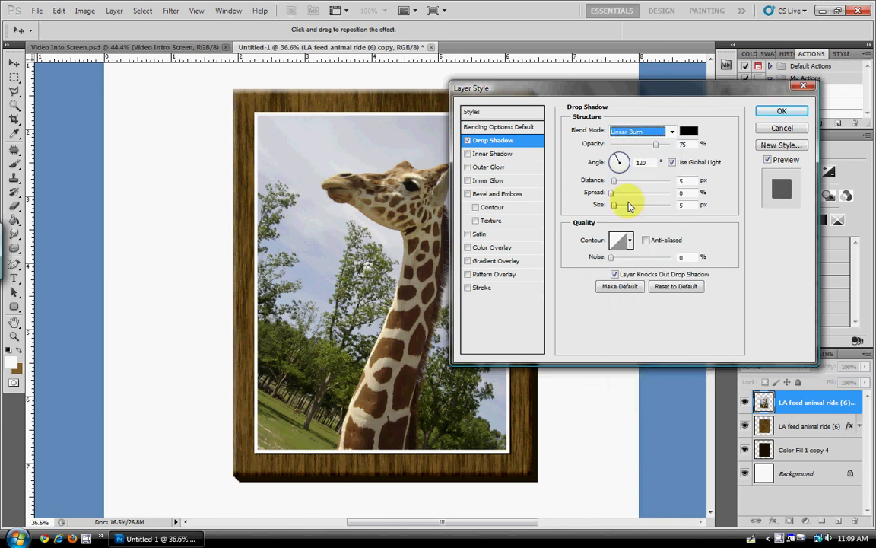
click(634, 145)
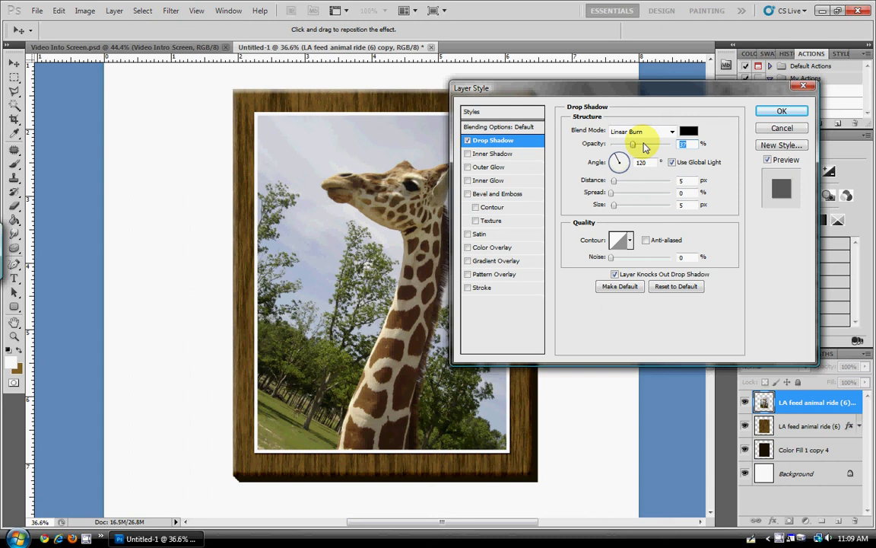
click(636, 148)
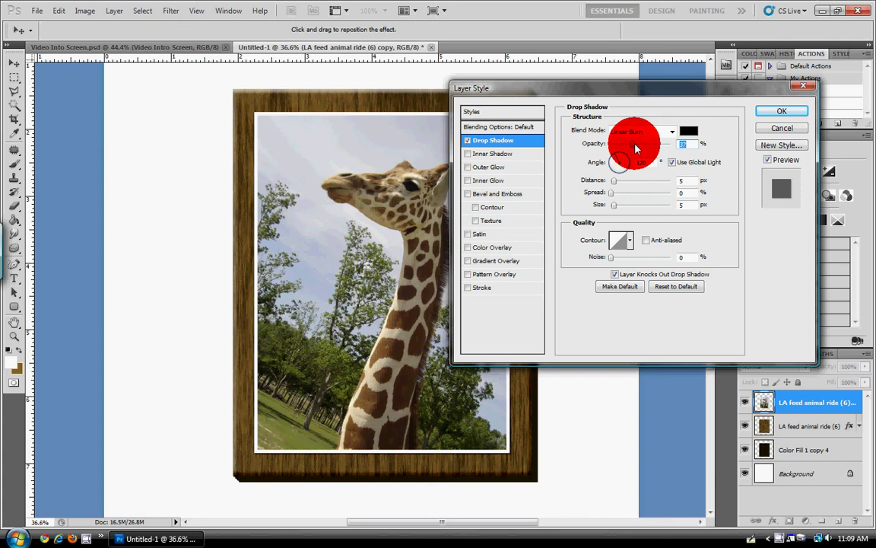
click(616, 183)
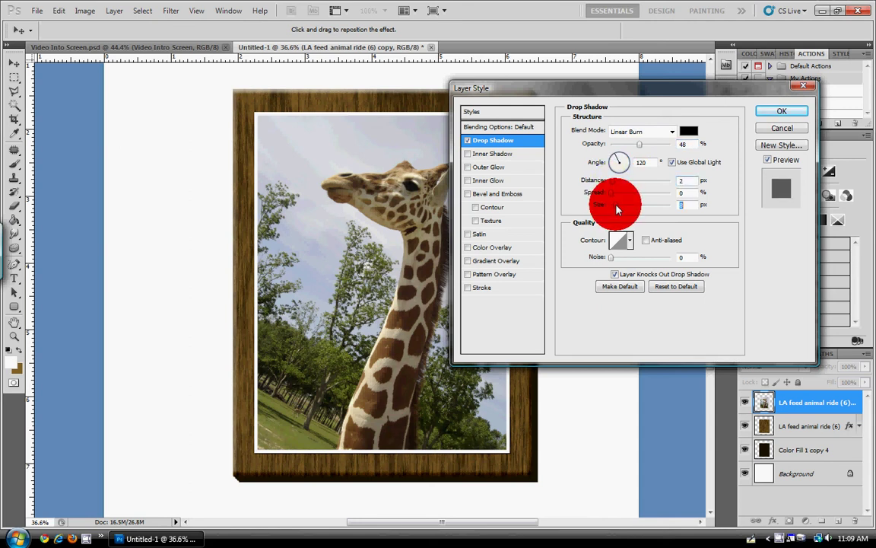
drag(617, 208, 619, 205)
click(767, 115)
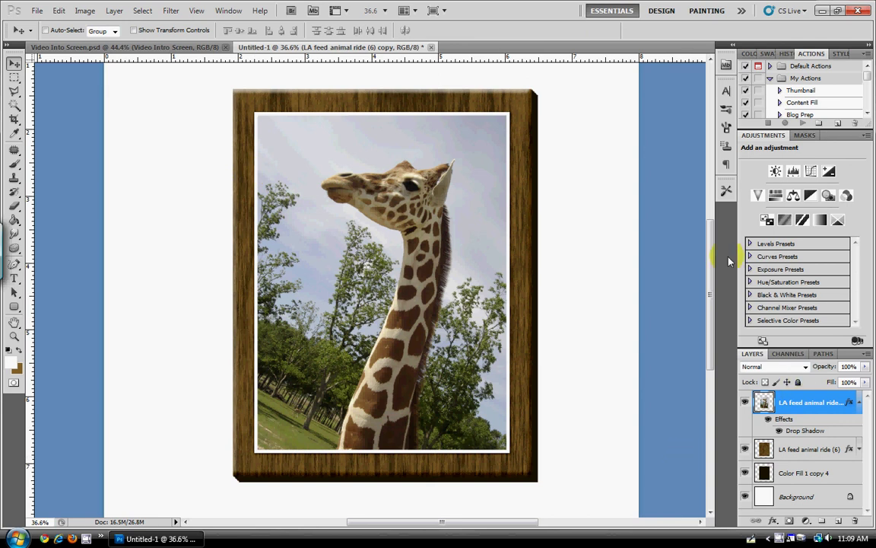
- Place Element_Rivet.png from Mini Bridge onto the canvas as its own layer
click(727, 64)
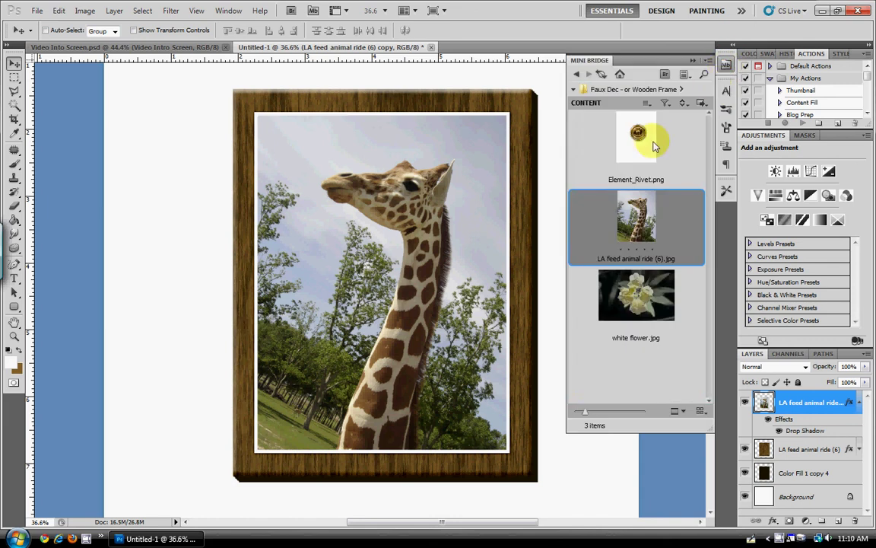
drag(651, 137, 490, 134)
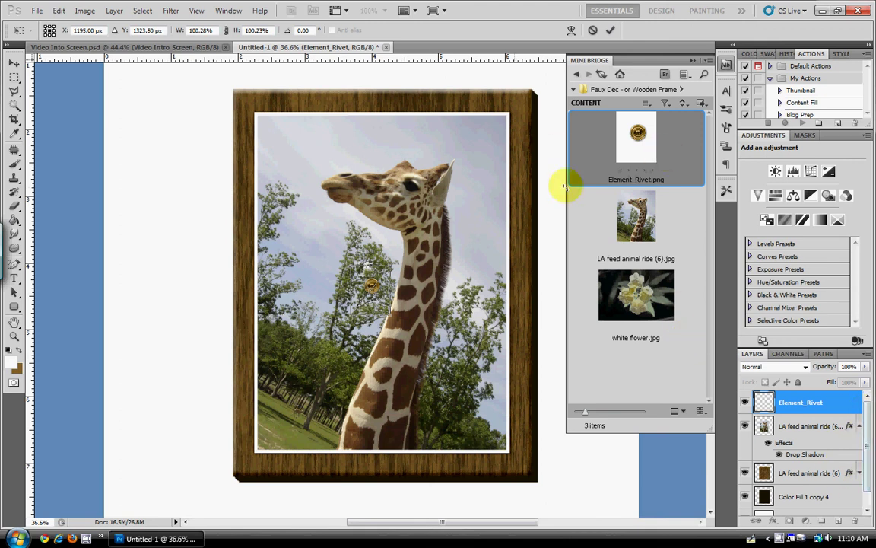
key(ctrl+minus)
key(ctrl+minus)
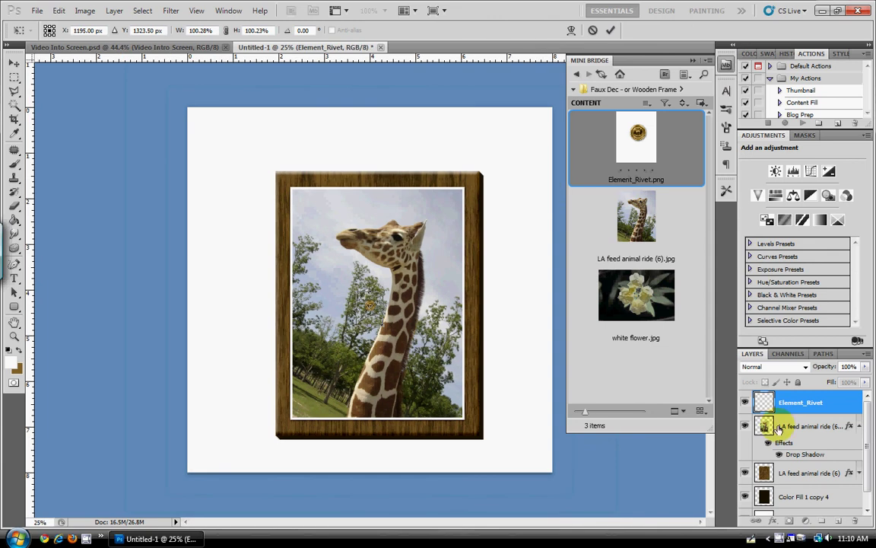
click(844, 456)
click(609, 31)
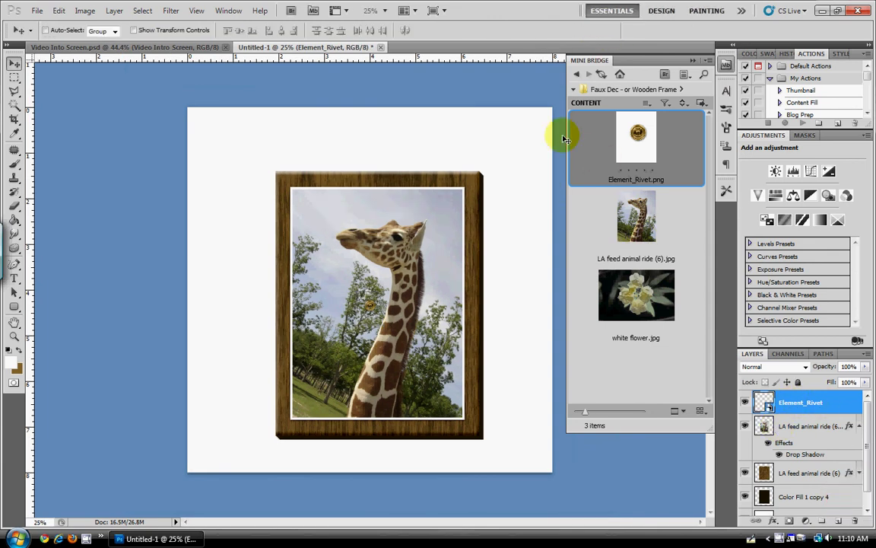
- Position the rivet snugly in the photo's top-right corner
drag(370, 308, 452, 200)
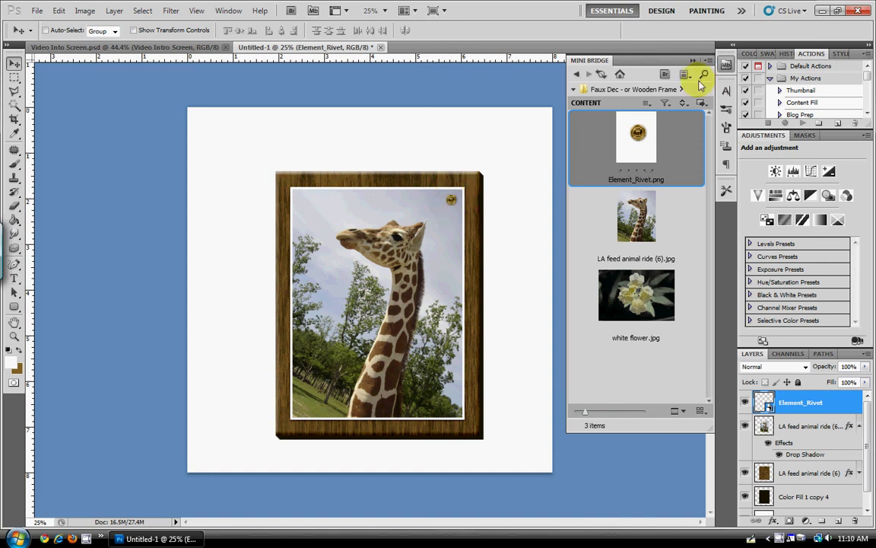
click(608, 162)
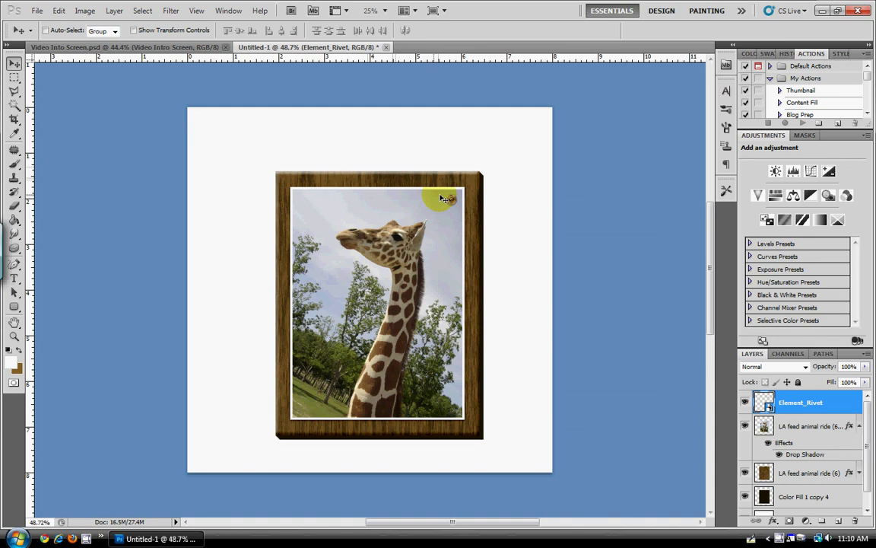
scroll(446, 195, up, 3)
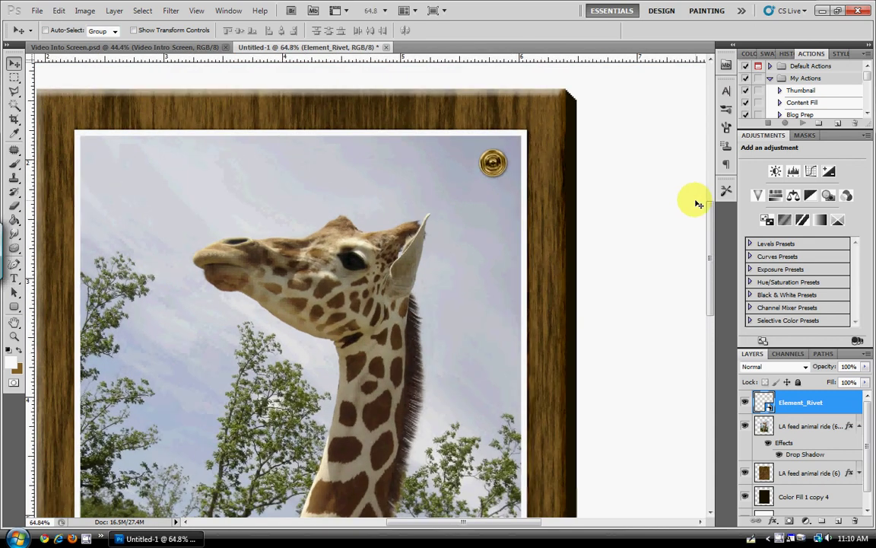
drag(502, 166, 511, 158)
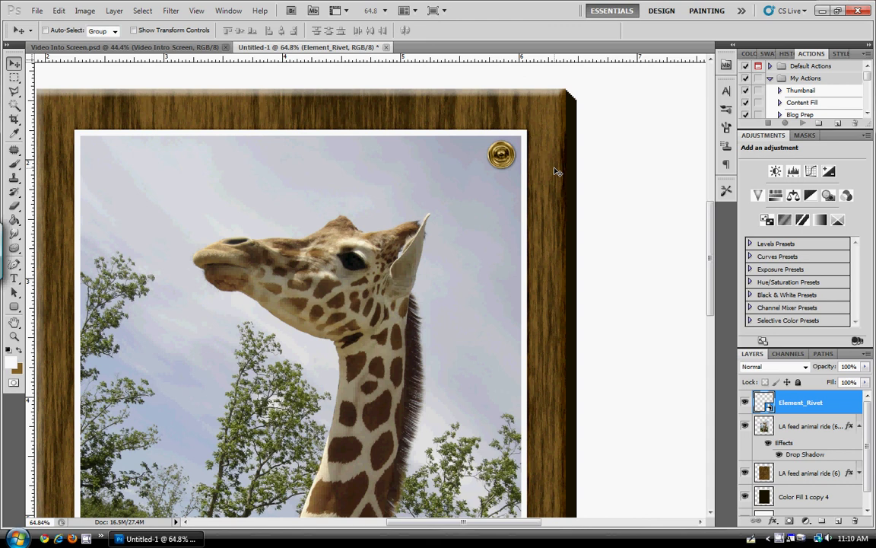
- Duplicate the rivet to the top-left corner and merge both top rivet layers into one
key(ctrl+j)
mouse_move(491, 163)
mouse_down()
mouse_move(346, 156)
mouse_move(120, 166)
mouse_move(98, 154)
mouse_up()
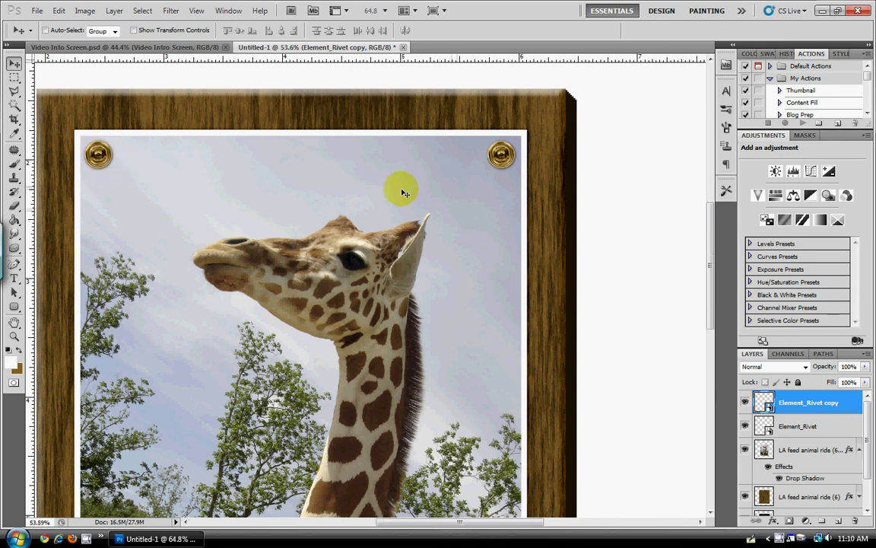
scroll(395, 196, down, 1)
scroll(396, 195, down, 1)
shift+click(826, 427)
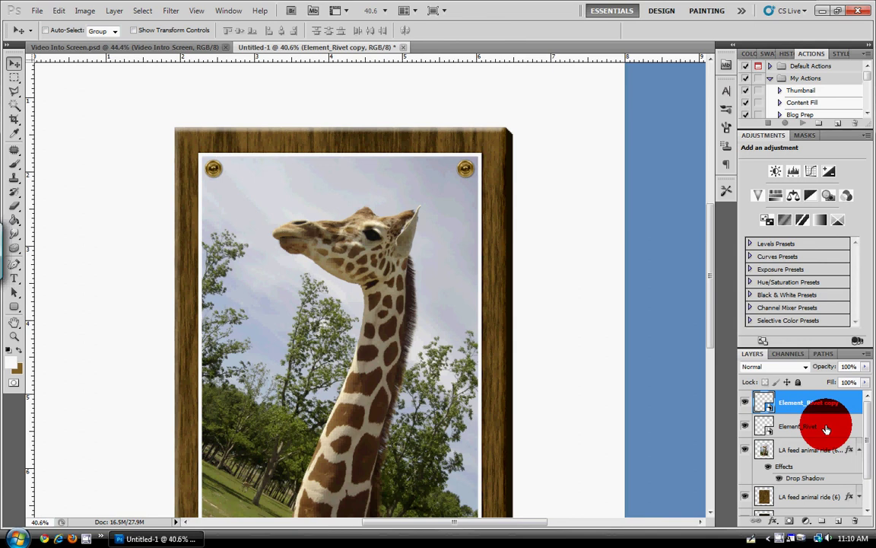
right_click(825, 428)
click(723, 388)
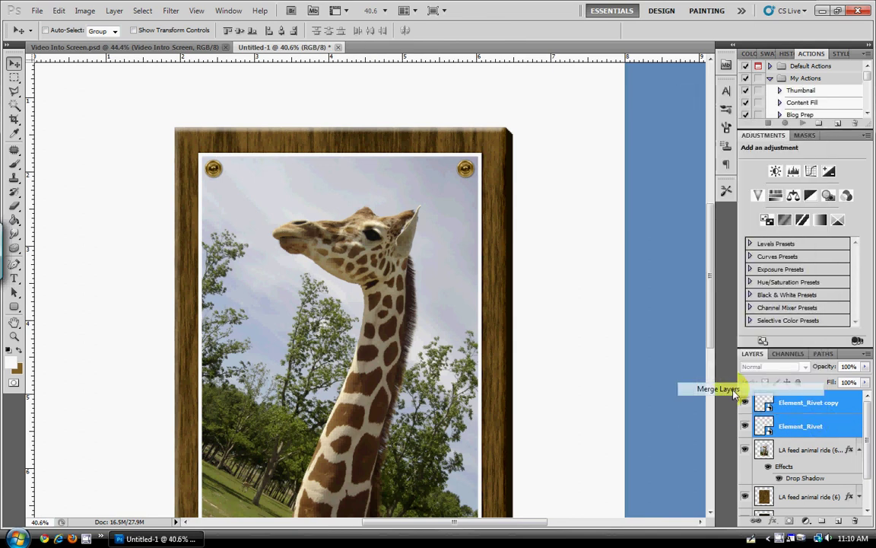
- Duplicate the merged rivet pair and place it at the photo's bottom corners
key(ctrl+j)
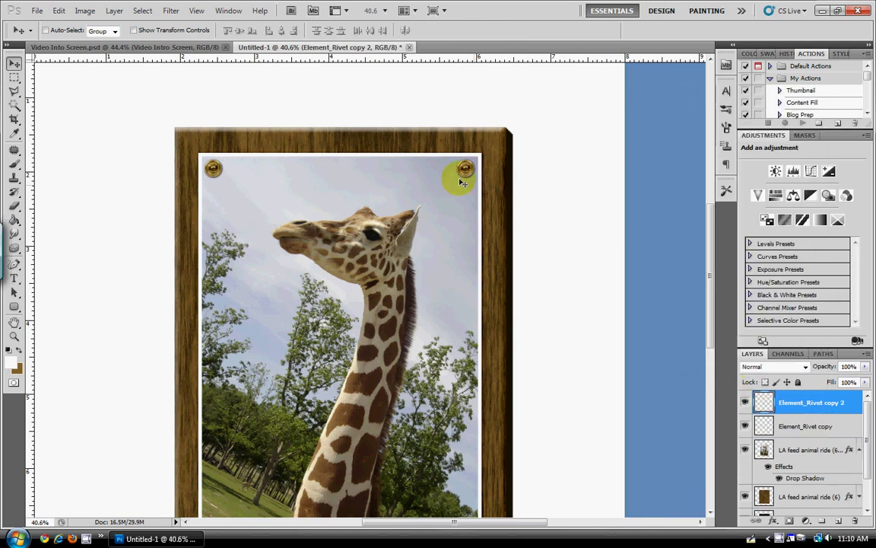
drag(461, 171, 467, 460)
scroll(700, 319, down, 2)
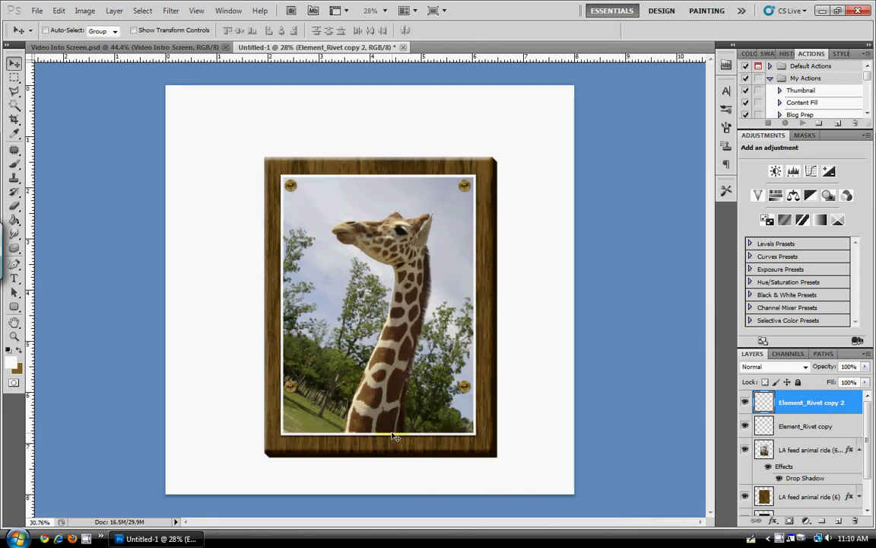
scroll(394, 436, up, 3)
drag(512, 369, 534, 445)
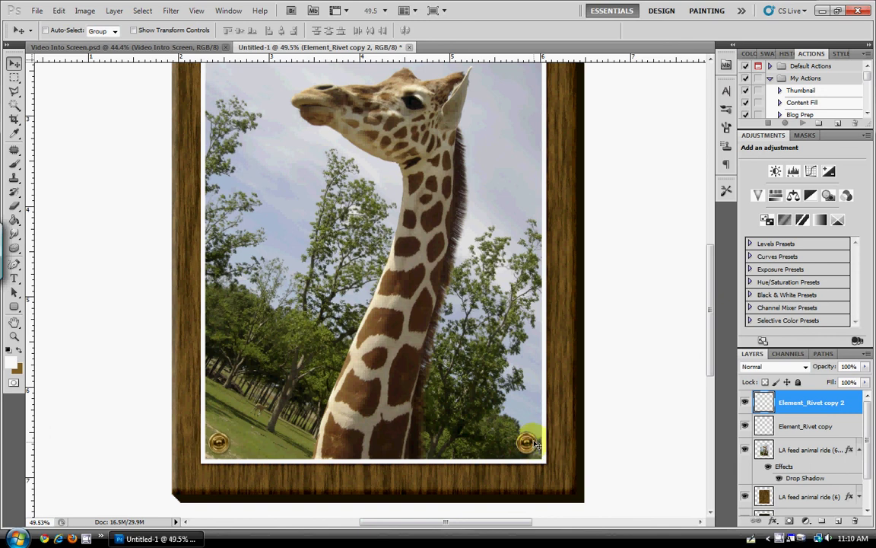
scroll(487, 396, down, 2)
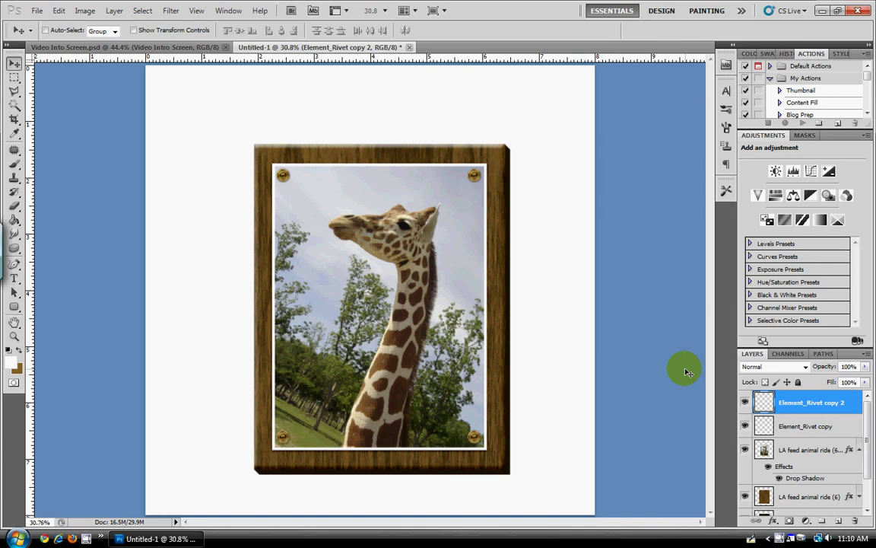
- Group the photo, rivet and wood board layers into a group named 'Deco Pic'
drag(868, 437, 871, 456)
shift+click(808, 481)
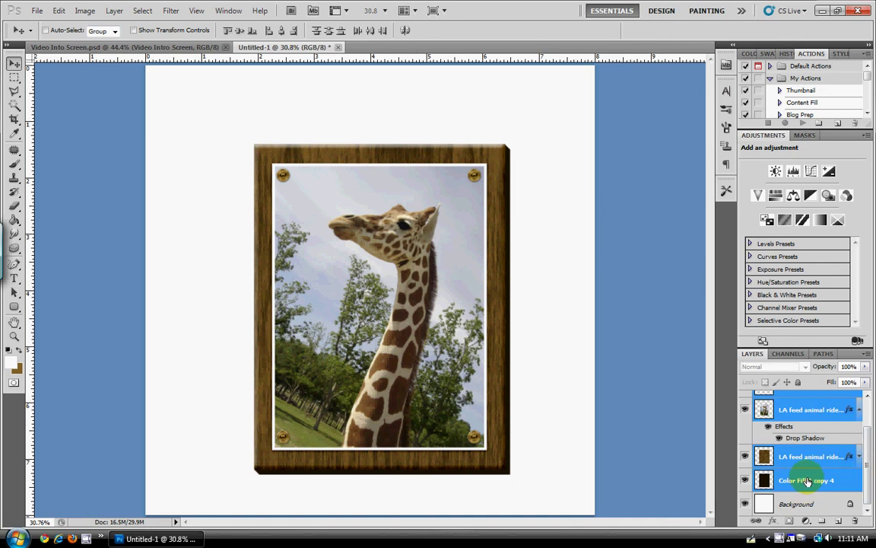
drag(807, 481, 821, 520)
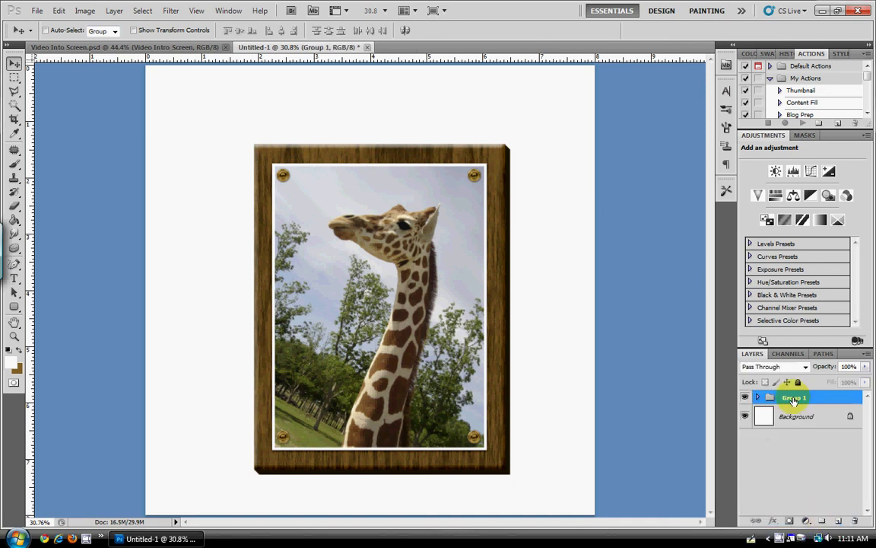
double_click(793, 397)
key(Return)
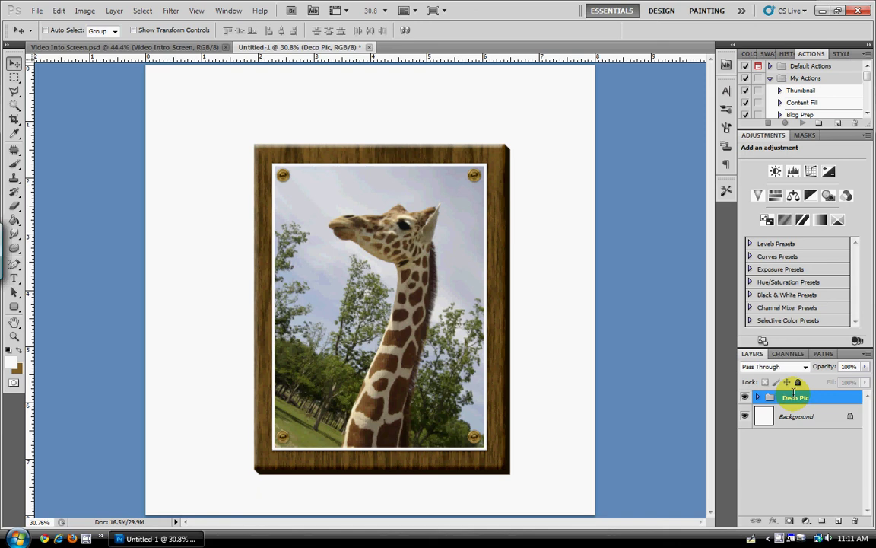
- Nudge the plaque up slightly and rotate the whole group by about -9 degrees
click(13, 63)
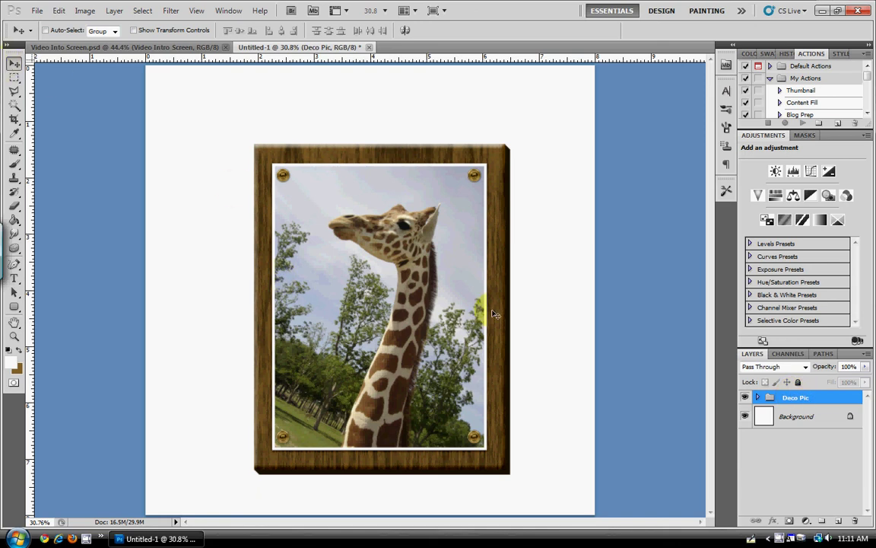
mouse_move(493, 313)
mouse_down()
mouse_move(494, 298)
mouse_move(456, 273)
mouse_move(498, 304)
mouse_up()
key(ctrl+t)
drag(537, 127, 508, 99)
key(Return)
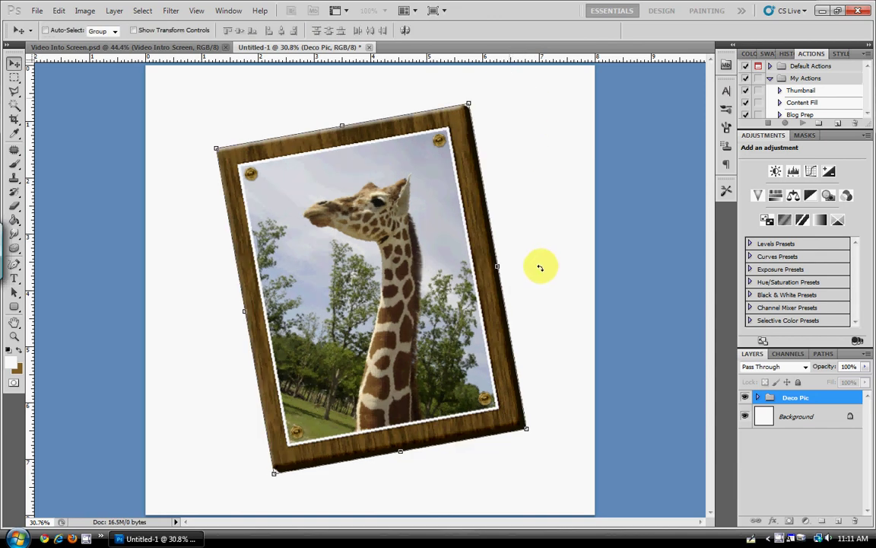